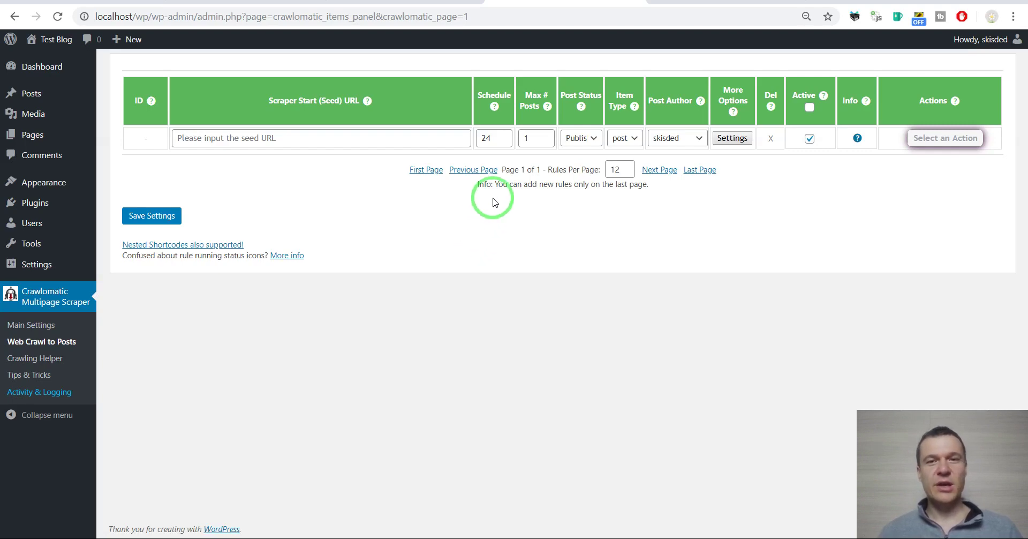
Step: Switch to the factor75 blog tab showing page/2/ and select its address's page number
left_click(667, 3)
left_click(203, 16)
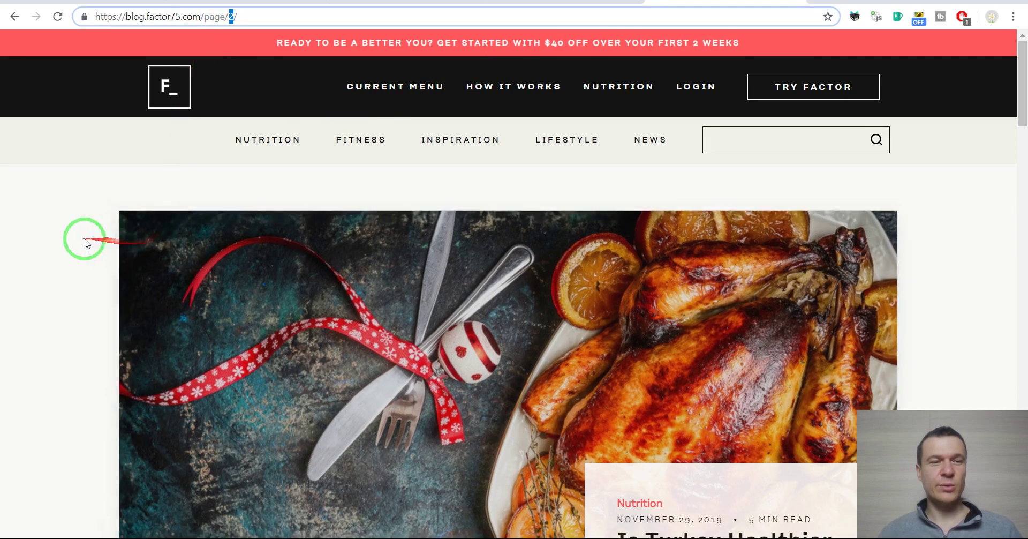
Step: Scroll through the post listing on the factor75 blog's page 2
left_click(91, 247)
scroll(101, 263, "down", 3)
scroll(110, 277, "up", 3)
scroll(375, 294, "down", 7)
scroll(391, 294, "down", 3)
scroll(375, 267, "down", 6)
scroll(350, 248, "down", 9)
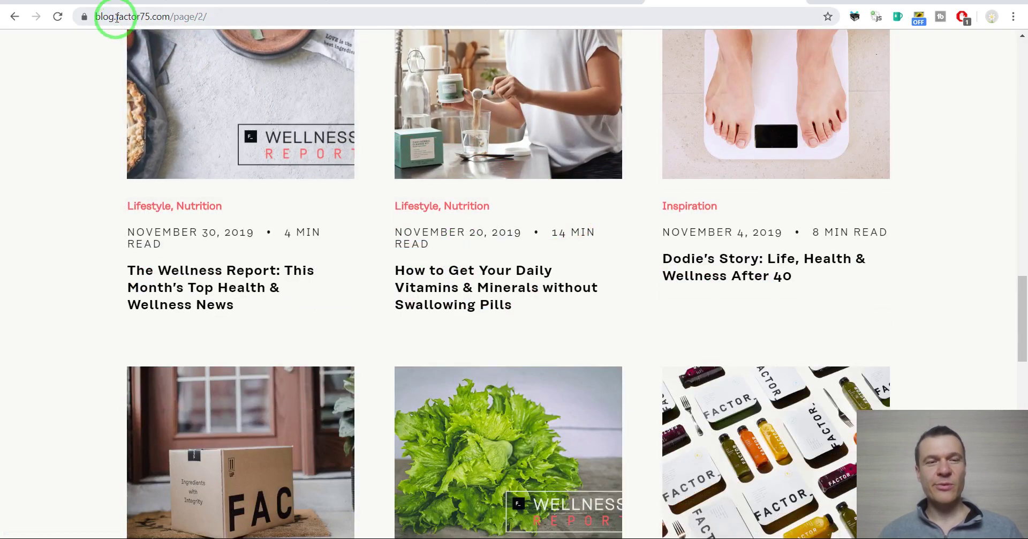
Step: Load the blog's first page of posts by changing the address to page 1, and skim it
double_click(203, 17)
type("1")
key("Return")
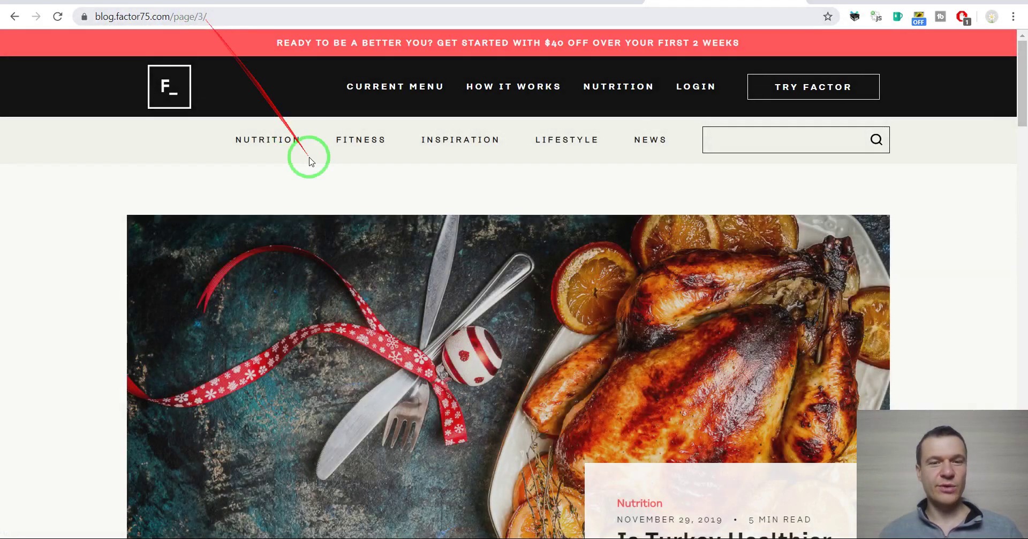
scroll(350, 218, "down", 5)
scroll(349, 218, "down", 5)
left_click(562, 3)
left_click(284, 134)
type("https://blog.factor75.com/page/3/")
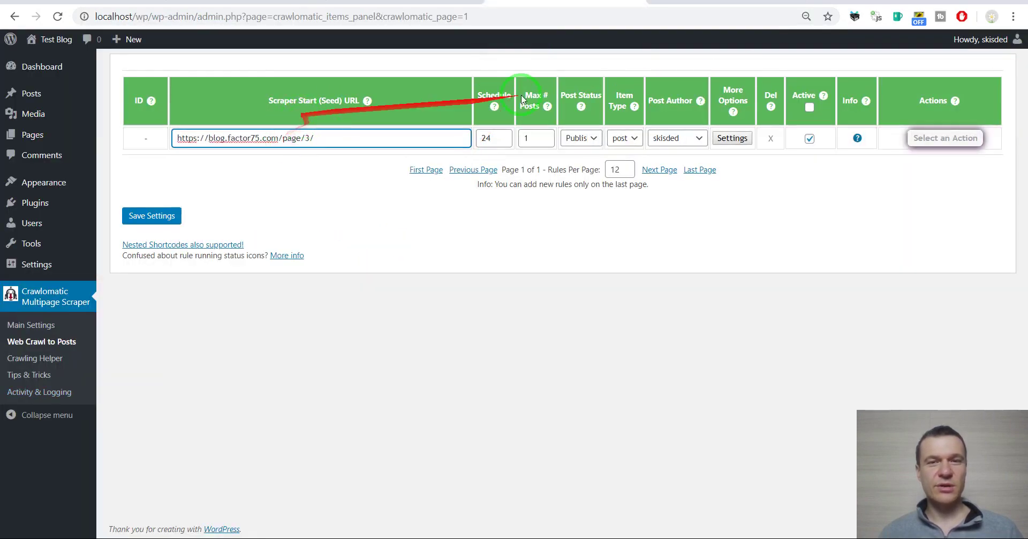
left_click(744, 2)
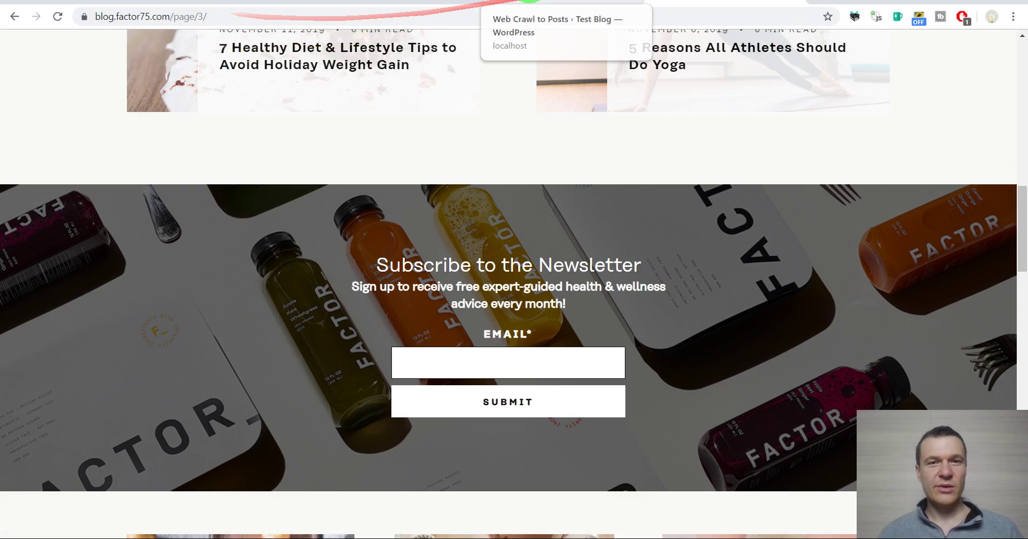
left_click(535, 3)
mouse_move(367, 101)
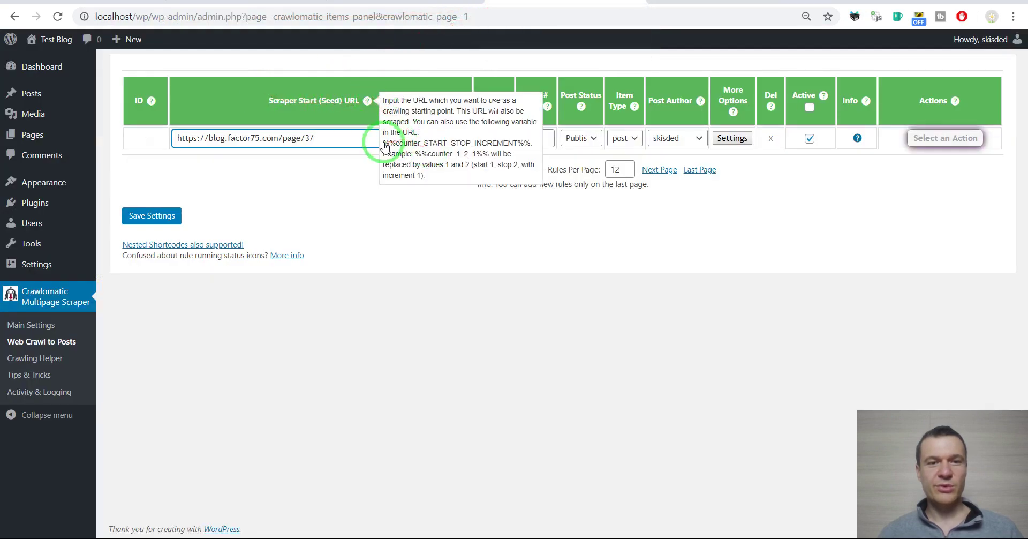
Step: Replace the seed URL's page number 3 with %%counter_START_STOP_INCREMENT%% and edit it to 2_4_1
left_click_drag(382, 143, 530, 143)
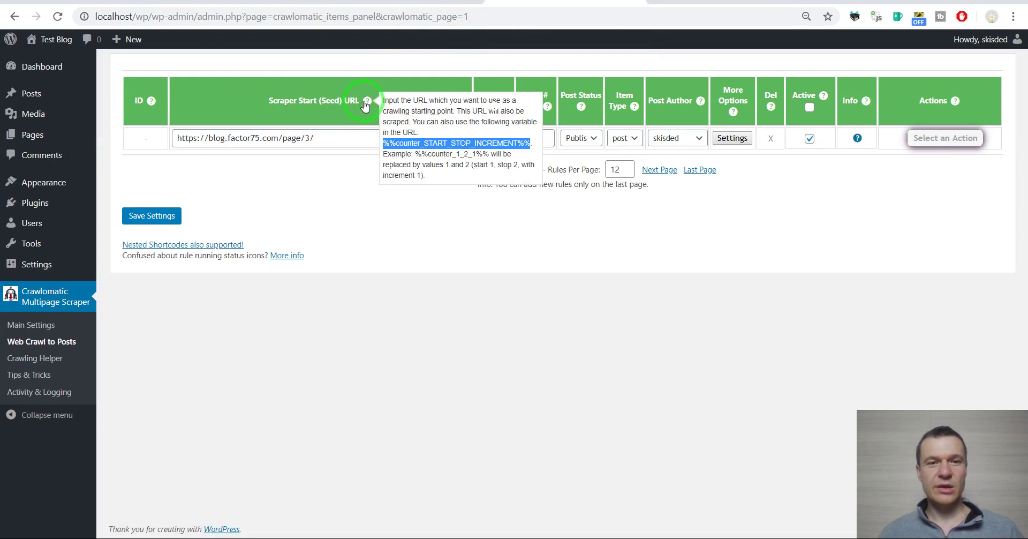
double_click(307, 138)
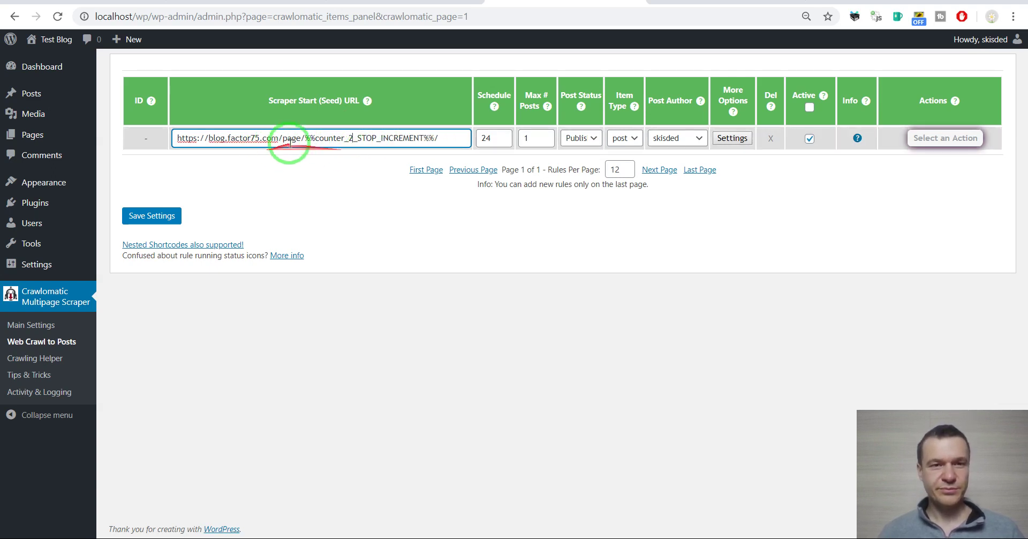
left_click(356, 137)
type("4")
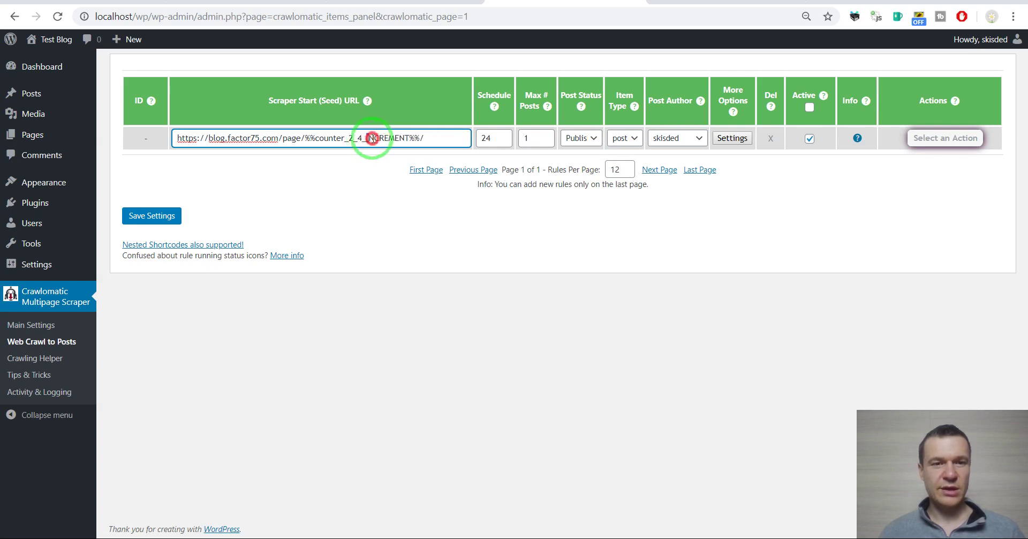
type("1")
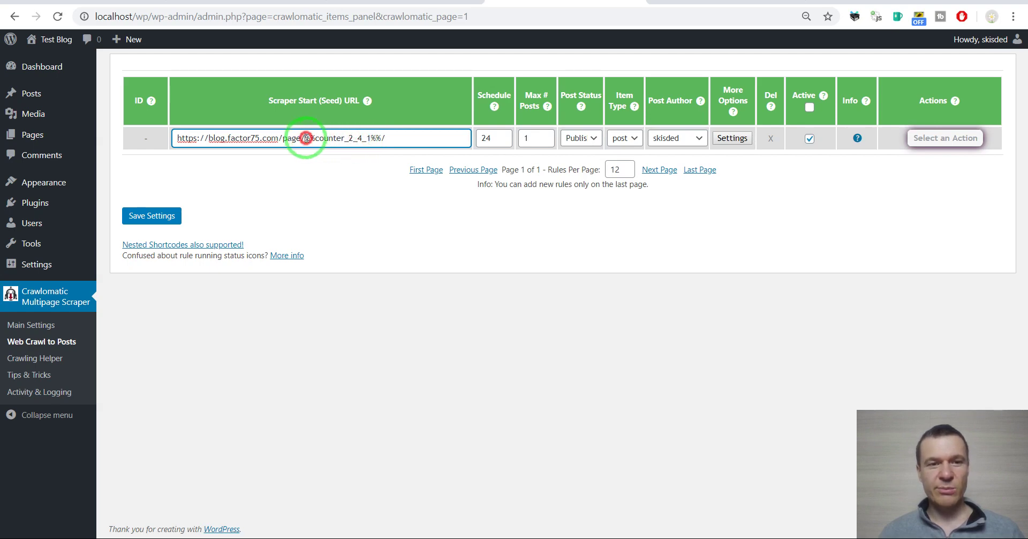
left_click_drag(305, 138, 364, 139)
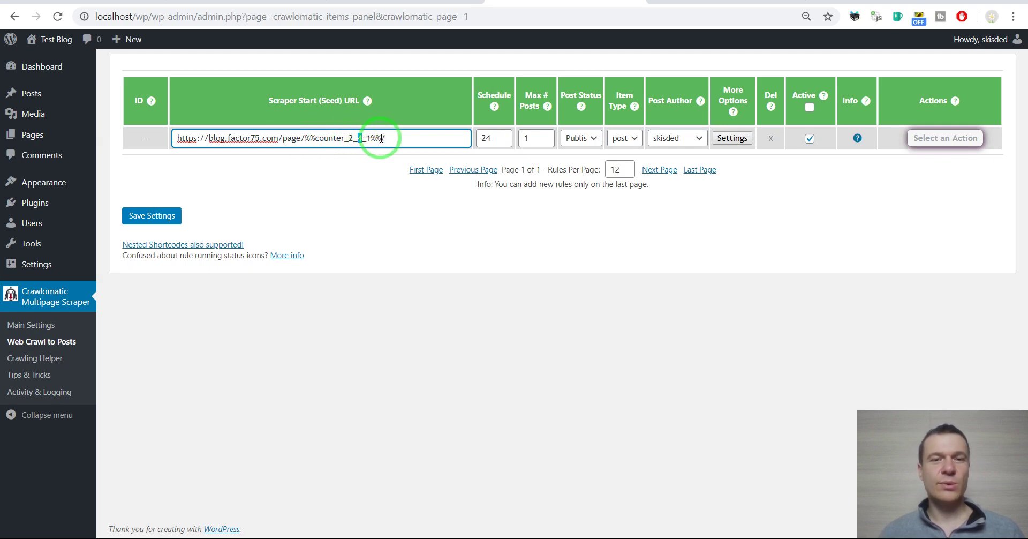
Step: Change Max # Posts from 1 to 10 and point out the counter's increment step in the seed URL
left_click(527, 139)
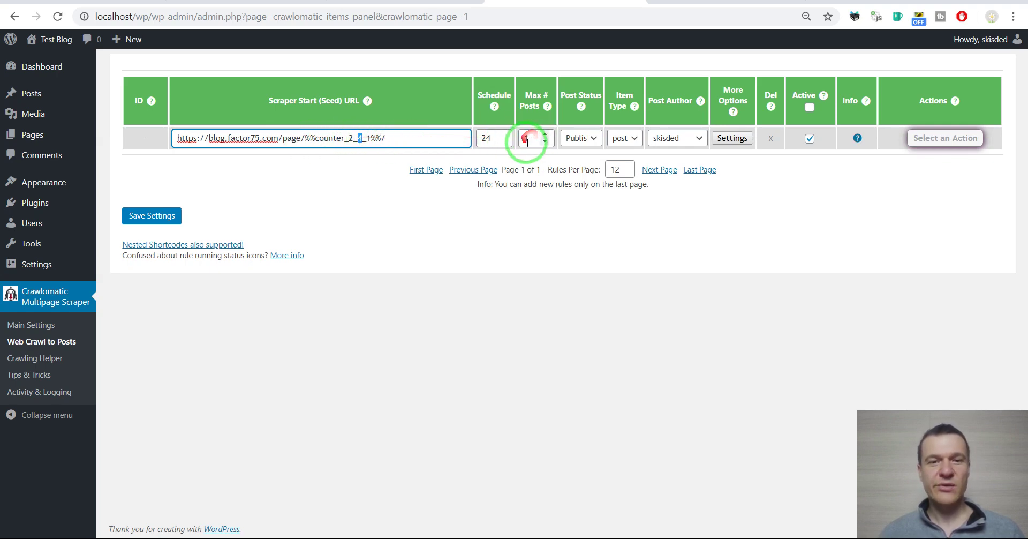
left_click(528, 138)
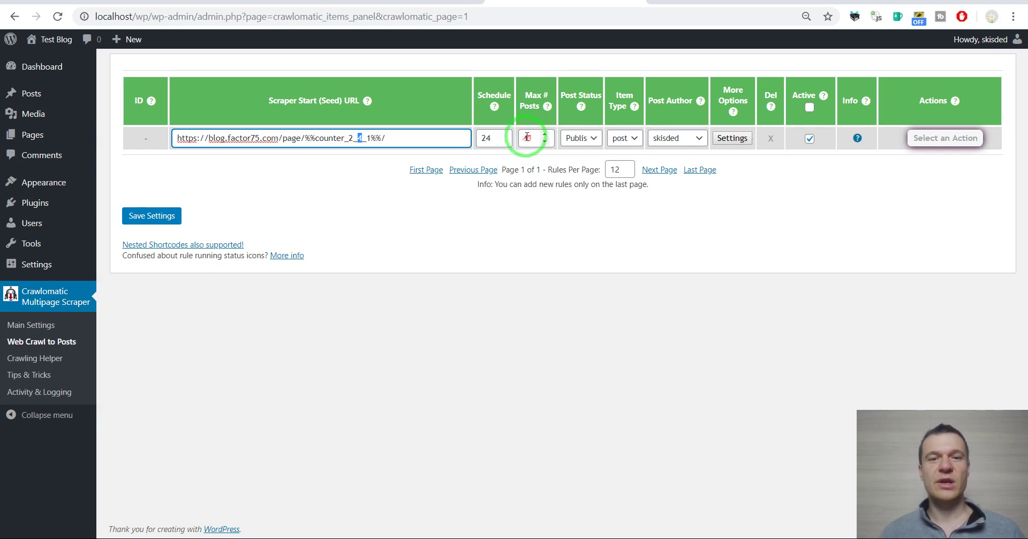
left_click(529, 137)
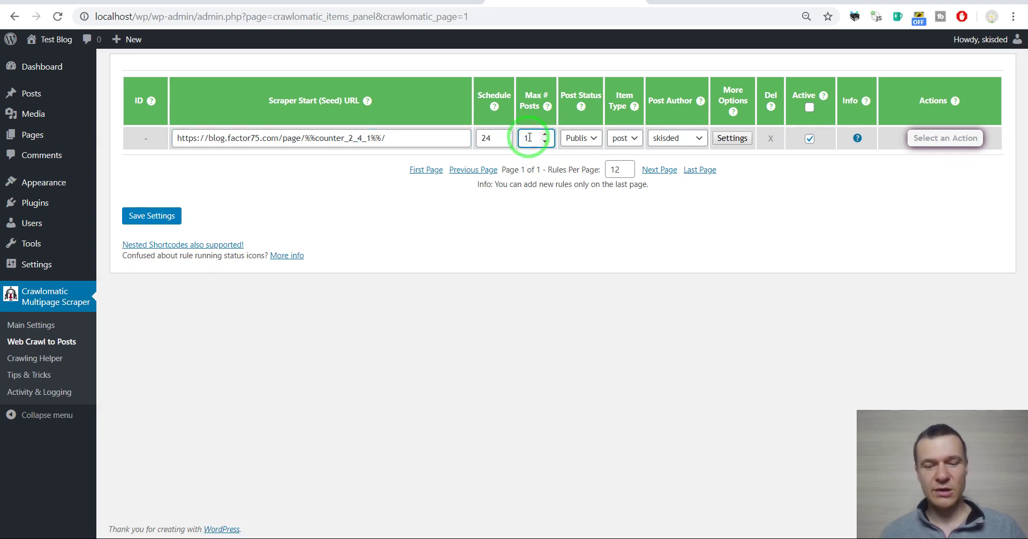
left_click(351, 137)
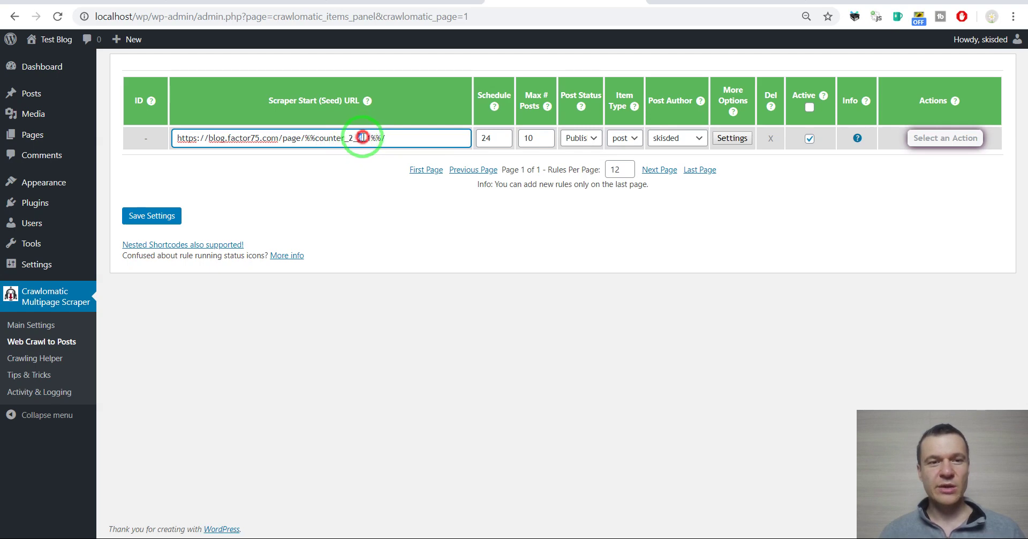
left_click_drag(362, 138, 359, 139)
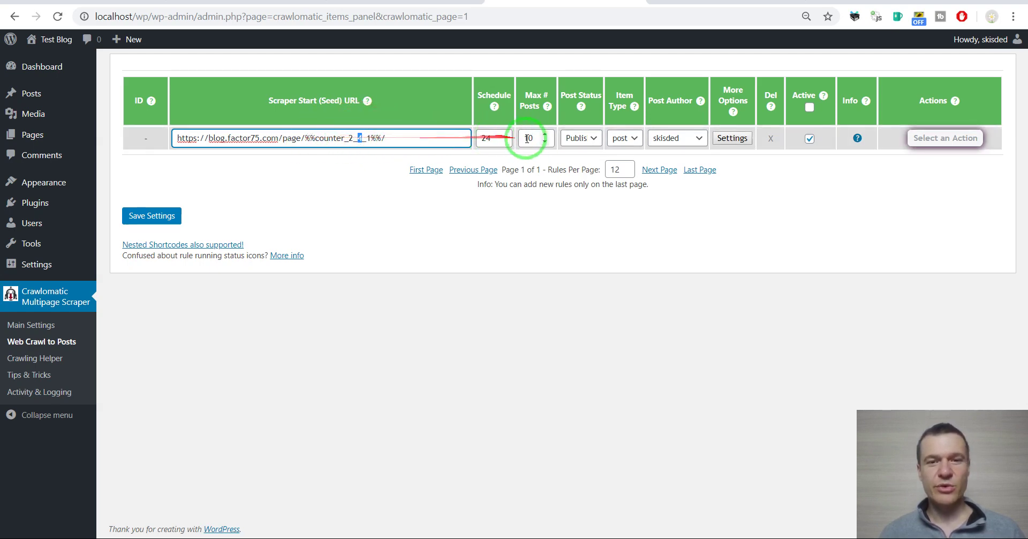
mouse_move(535, 137)
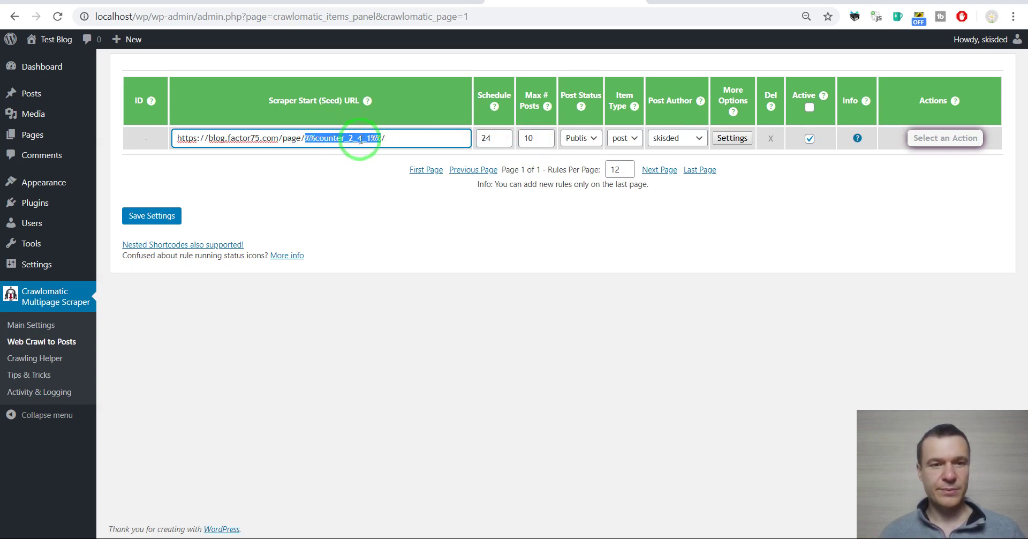
Step: Save Settings and check that rule 0 lists the page/2/ seed with 10 max posts
left_click(153, 214)
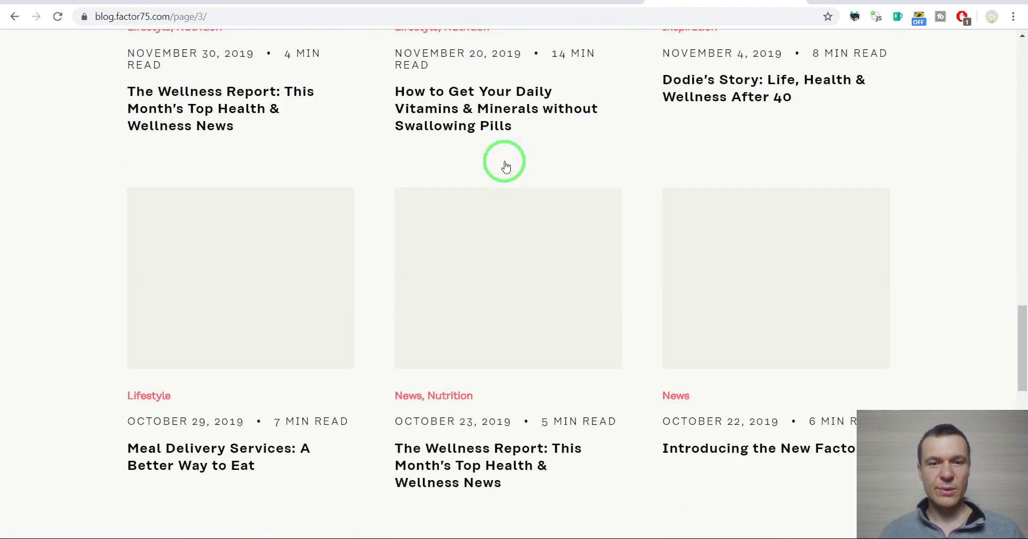
scroll(506, 166, "down", 6)
scroll(482, 176, "up", 9)
scroll(482, 177, "up", 7)
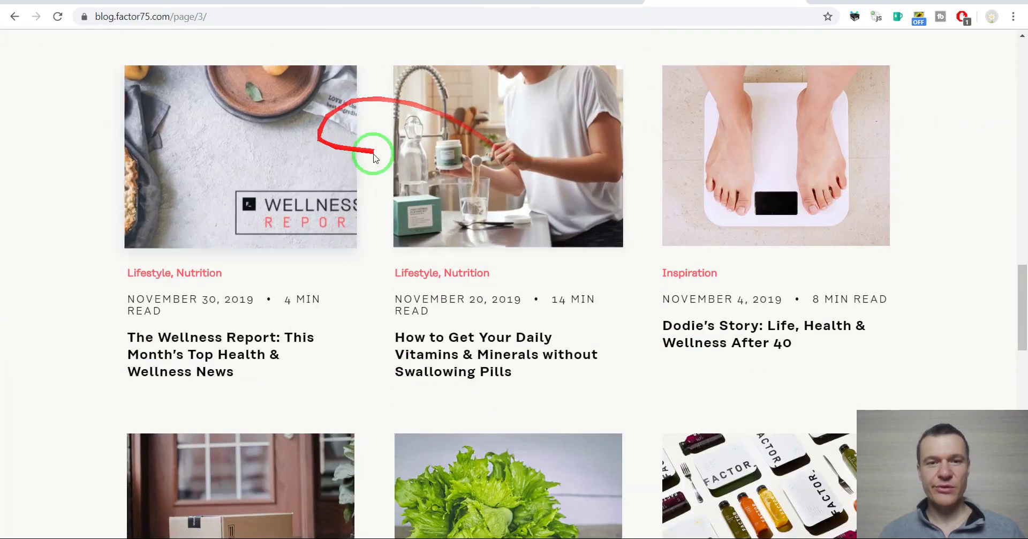
scroll(536, 177, "down", 1)
scroll(764, 193, "down", 4)
scroll(389, 255, "down", 6)
scroll(264, 236, "down", 4)
scroll(476, 195, "up", 4)
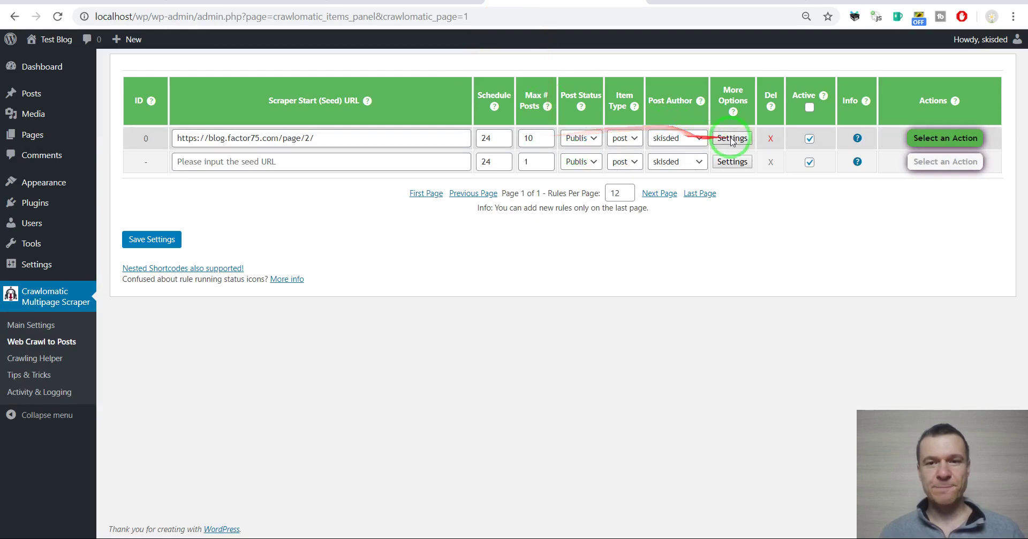
Step: In rule 0's settings, enable Do Not Scrape Start URL and set seed crawling to Visual Selector
left_click(732, 138)
scroll(434, 224, "down", 10)
scroll(435, 228, "down", 4)
scroll(431, 218, "down", 3)
scroll(431, 218, "down", 3)
left_click(482, 187)
left_click(487, 207)
left_click(491, 227)
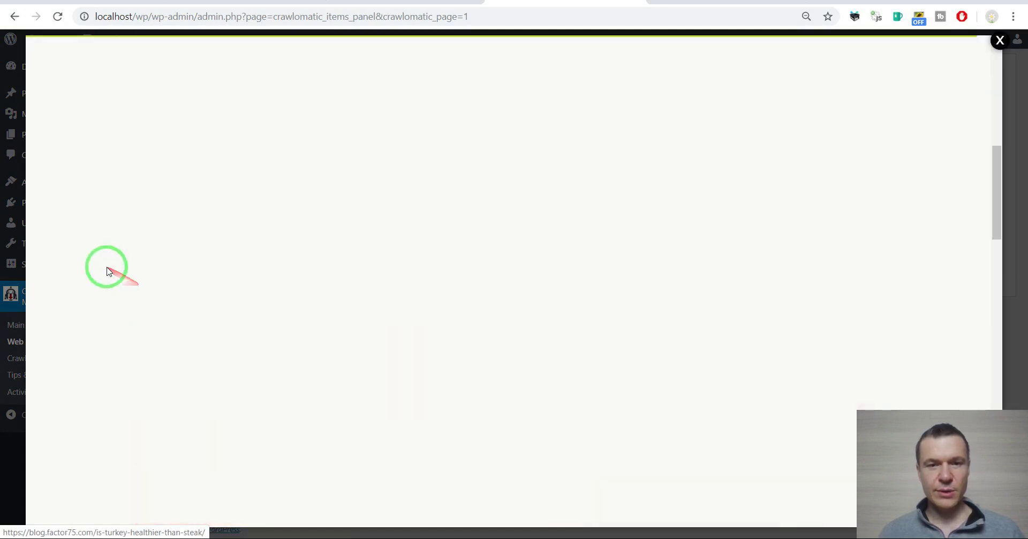
scroll(115, 273, "down", 10)
left_click(999, 40)
Step: Scroll through the post listing on factor75 blog page 3
left_click(695, 4)
scroll(488, 314, "down", 2)
scroll(487, 314, "down", 1)
Step: Inspect the Easy Meals for One Person title in DevTools to find its entry-header class
right_click(426, 381)
left_click(475, 511)
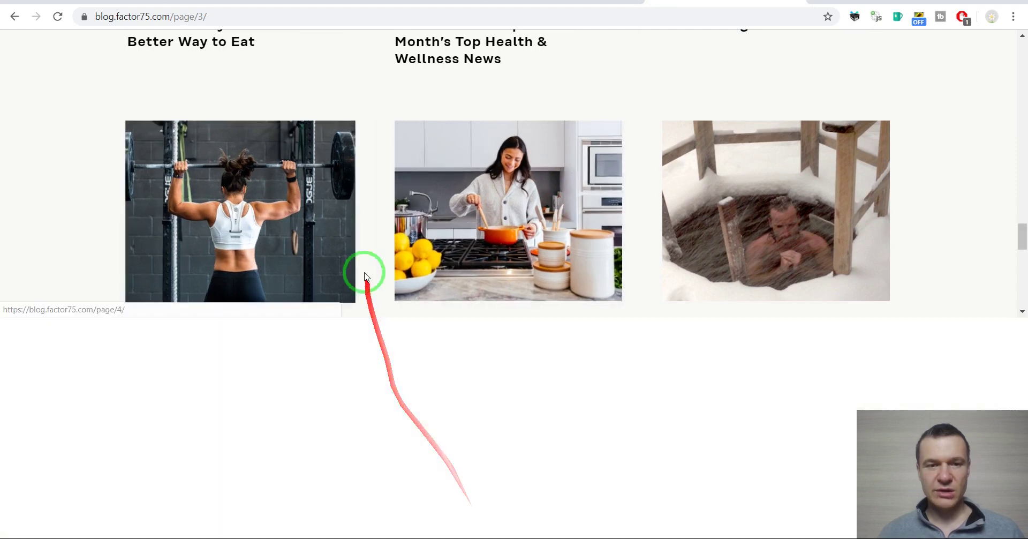
scroll(360, 270, "down", 3)
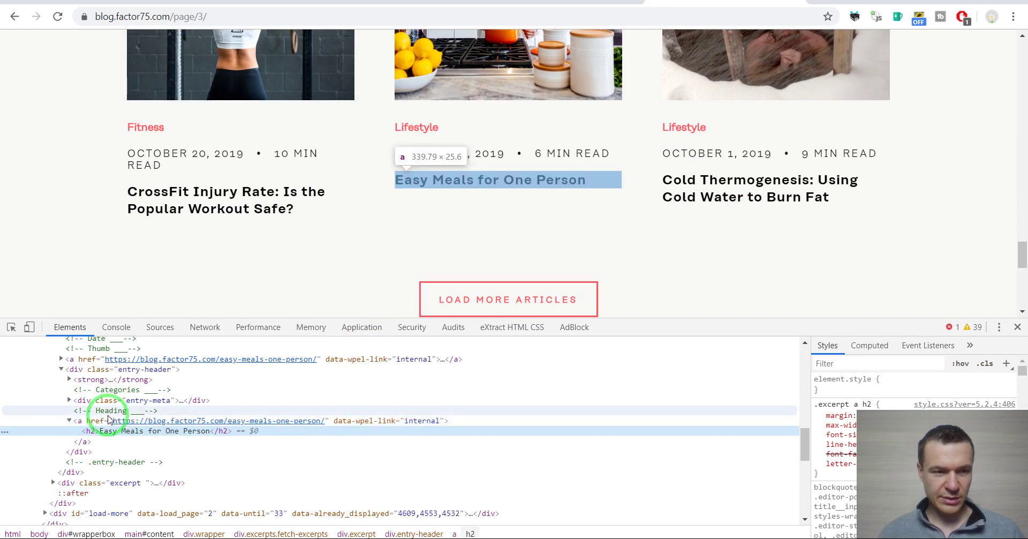
scroll(136, 425, "up", 2)
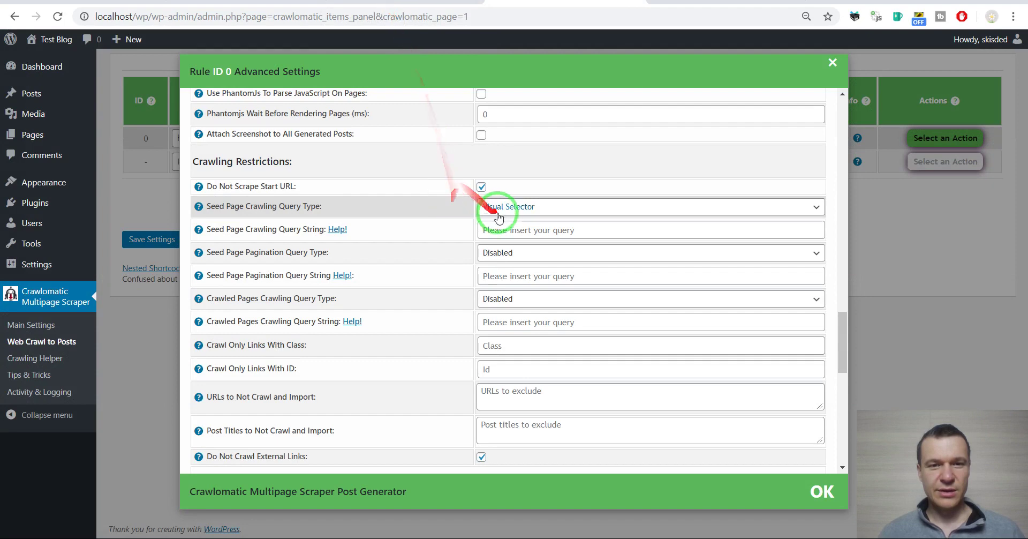
Step: Set the seed page query type to Class name with the entry-header class, and save
left_click(497, 208)
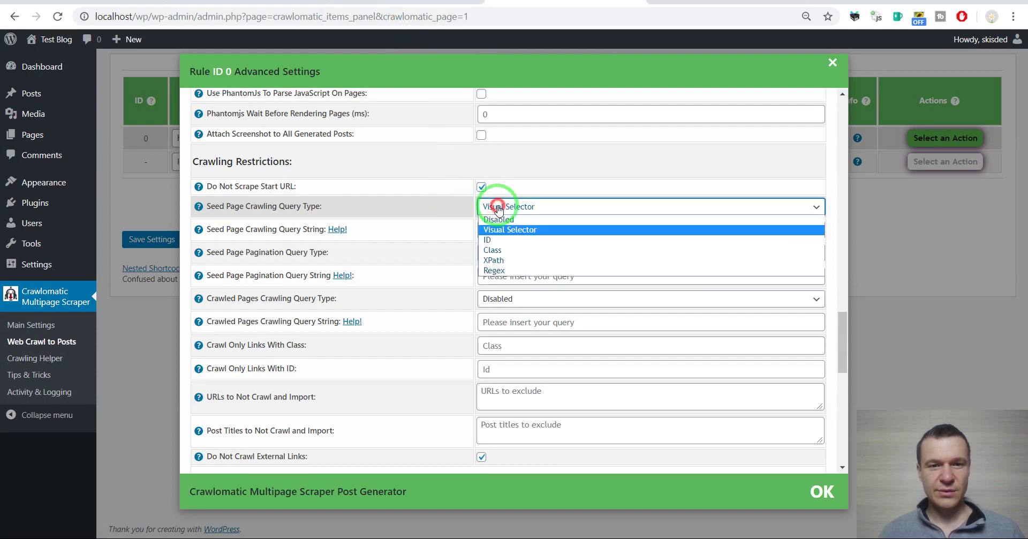
left_click(492, 249)
left_click(493, 230)
type("entry-header")
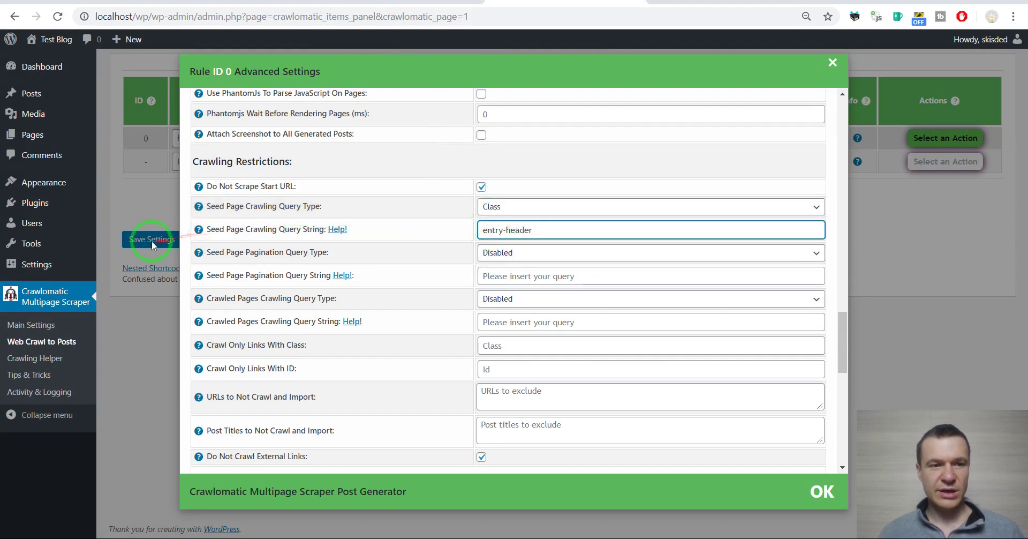
left_click(146, 239)
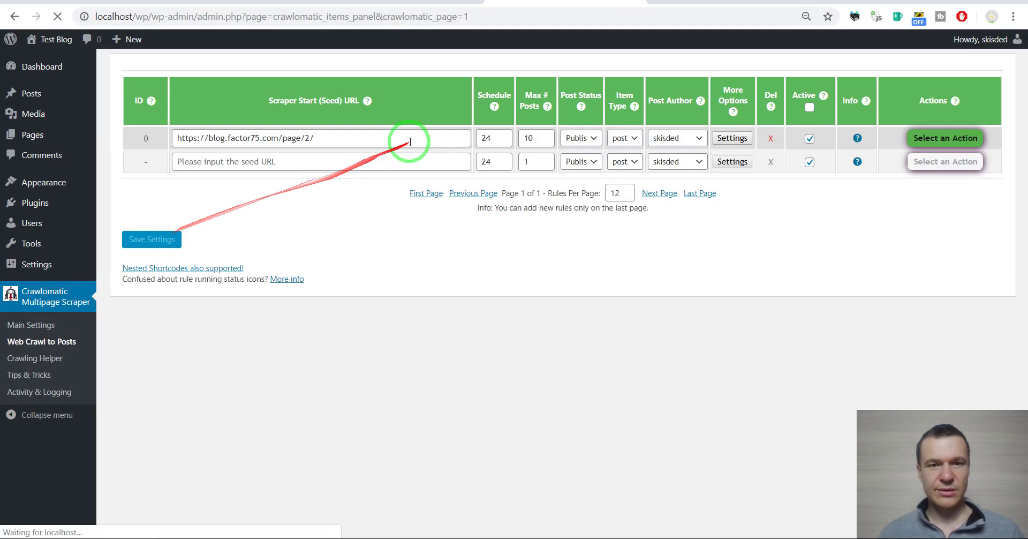
Step: Run rule 0 immediately, confirming the prompt, and watch it start crawling
left_click(946, 139)
left_click(948, 162)
key("Return")
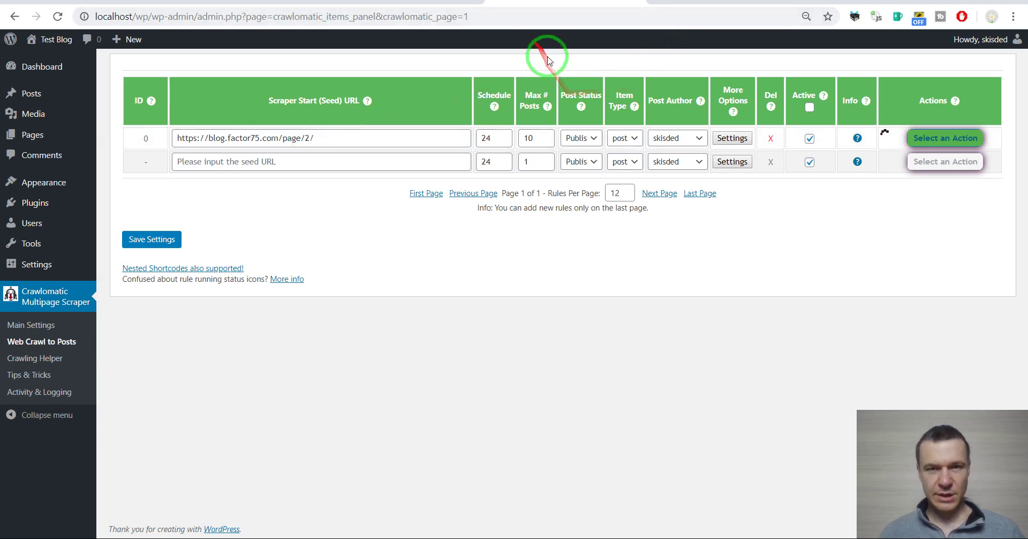
left_click_drag(557, 58, 816, 111)
mouse_move(815, 211)
left_mouse_down()
mouse_move(772, 217)
mouse_move(402, 172)
left_mouse_up()
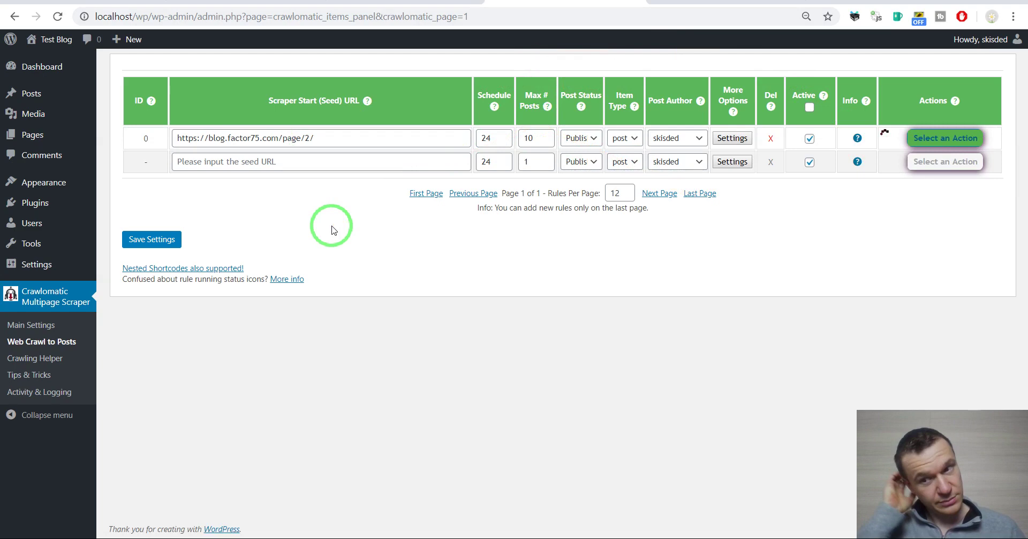
mouse_move(393, 247)
left_mouse_down()
mouse_move(787, 276)
mouse_move(798, 246)
mouse_move(530, 141)
left_mouse_up()
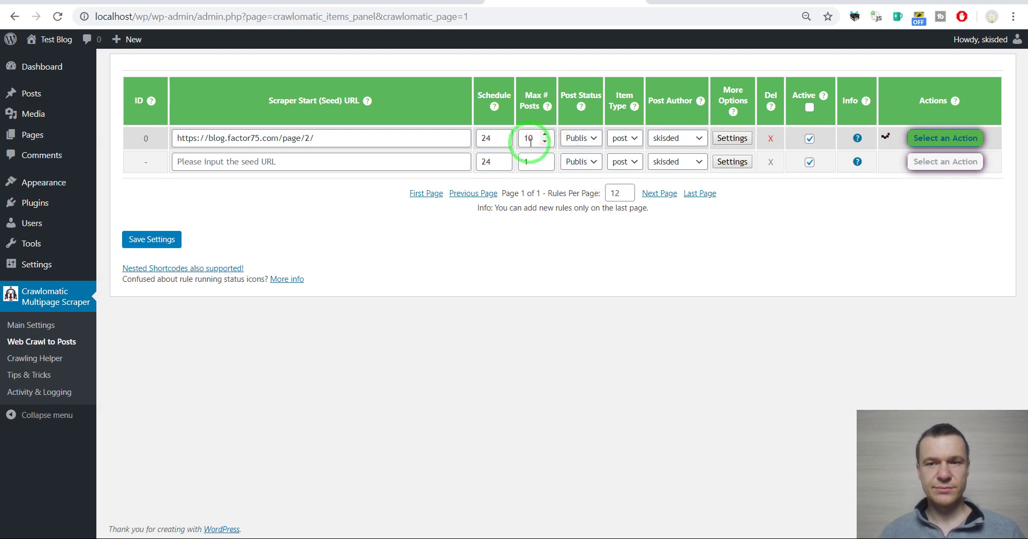
mouse_move(459, 137)
left_mouse_down()
mouse_move(195, 137)
mouse_move(643, 211)
mouse_move(291, 128)
left_mouse_up()
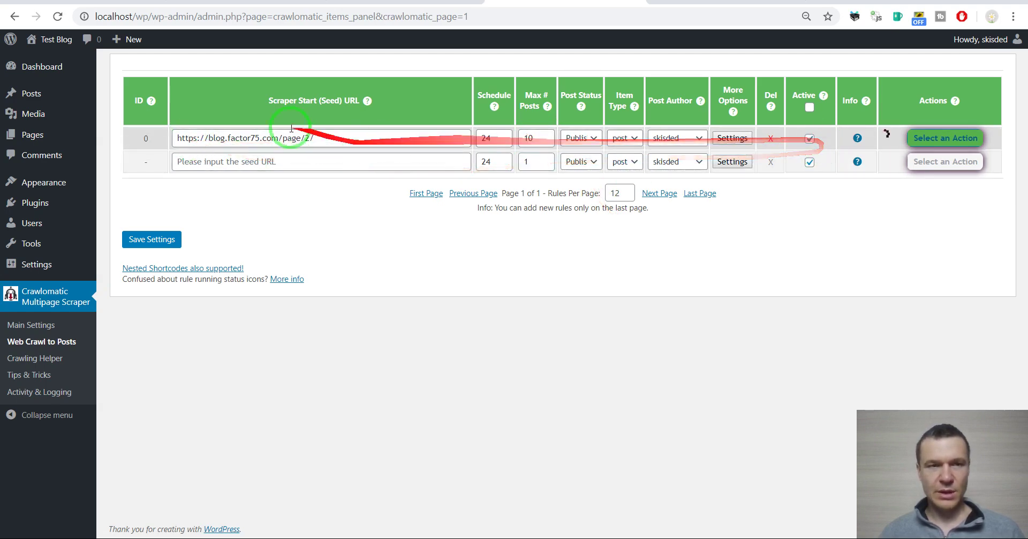
Step: Open Activity & Logging in a new tab and review the crawled factor75 URLs in the log
middle_click(32, 391)
left_click(628, 2)
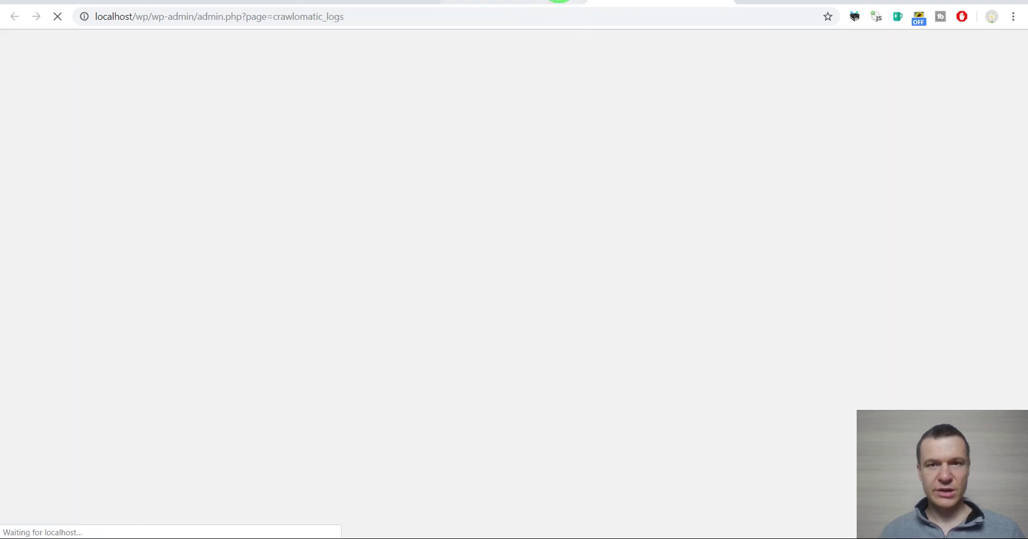
left_click(559, 1)
left_click(619, 2)
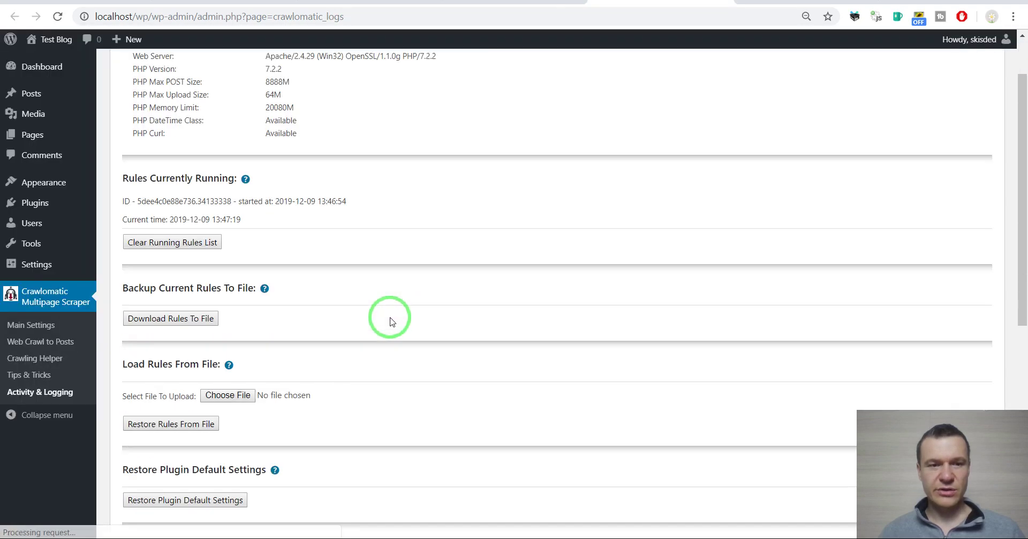
scroll(390, 321, "down", 8)
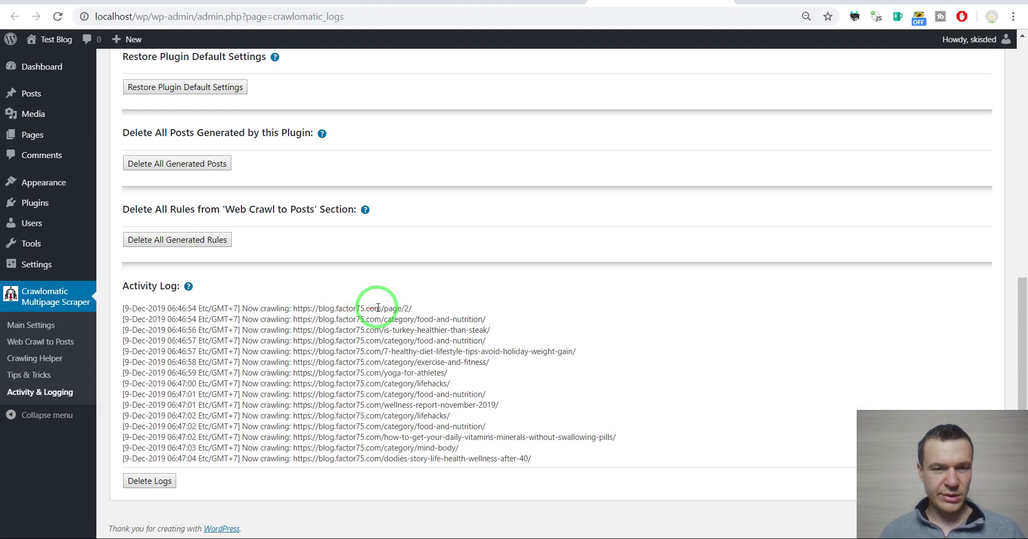
left_click_drag(381, 319, 440, 319)
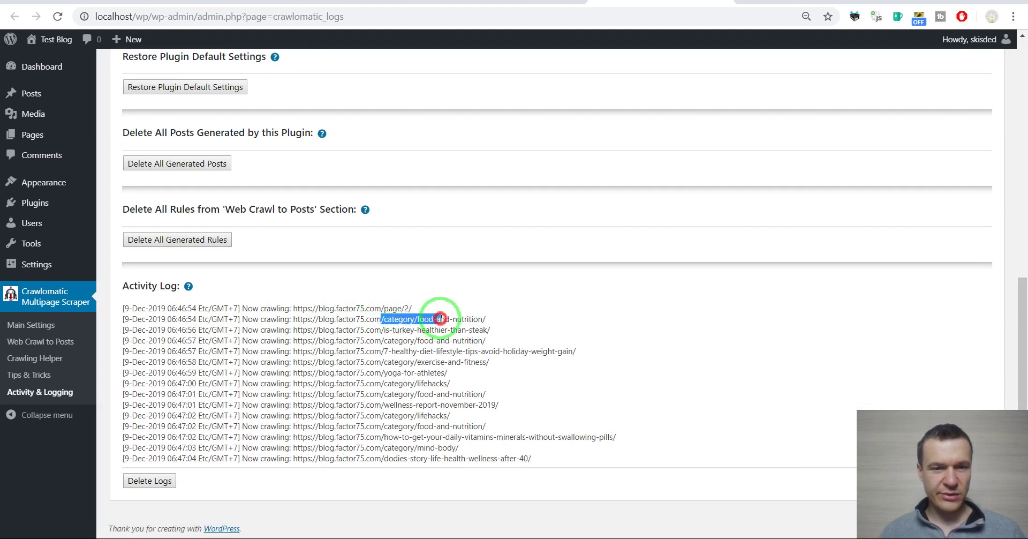
mouse_move(381, 329)
left_mouse_down()
mouse_move(423, 362)
mouse_move(444, 459)
left_mouse_up()
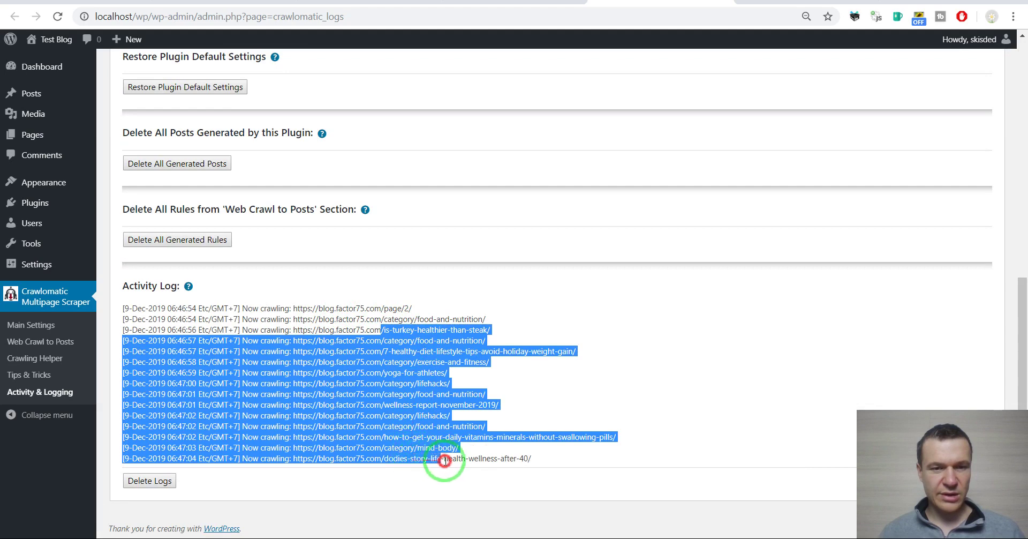
left_click(402, 379)
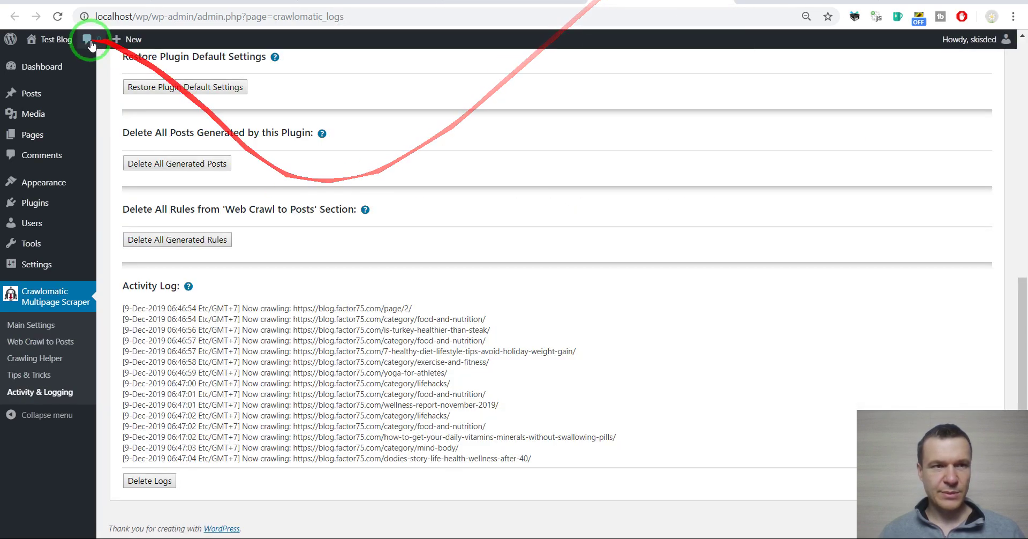
Step: Reload the activity log and rules page repeatedly to track new entries and rule 0's status
left_click(60, 17)
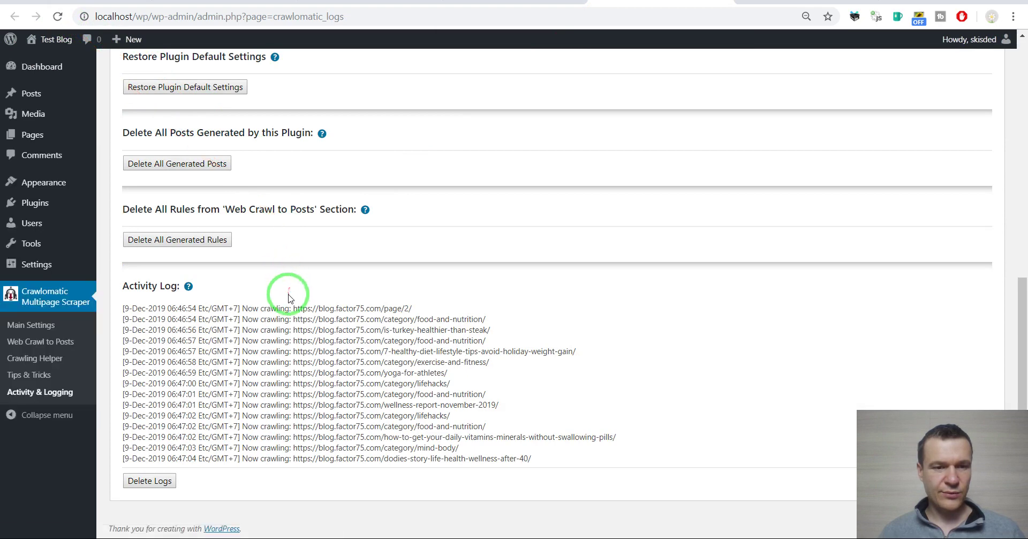
left_click(536, 2)
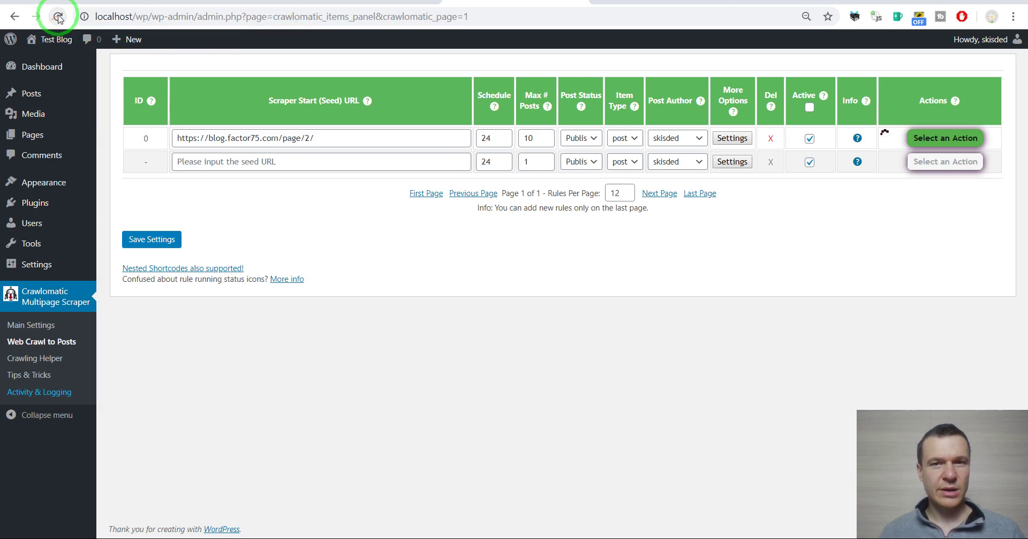
left_click(659, 3)
left_click(60, 17)
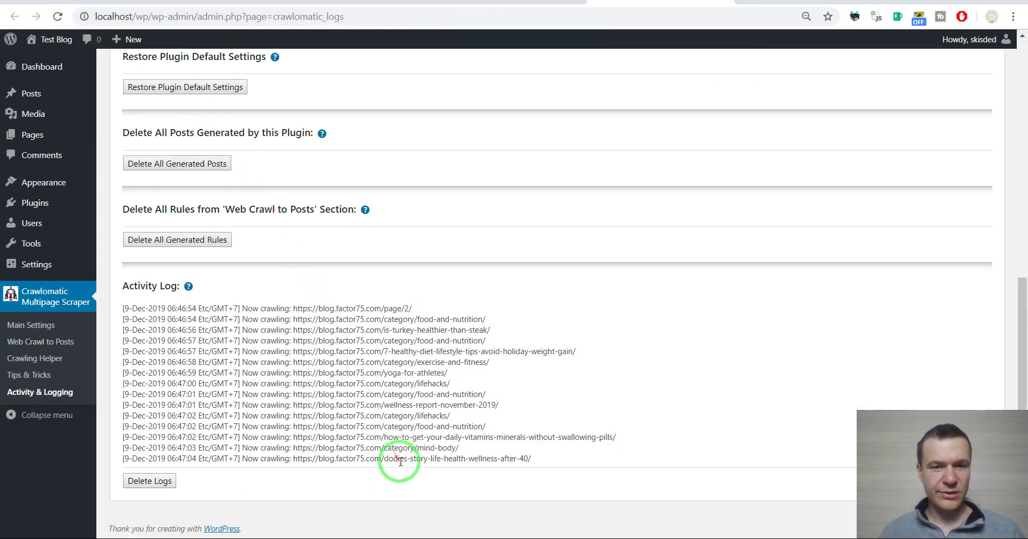
left_click(514, 3)
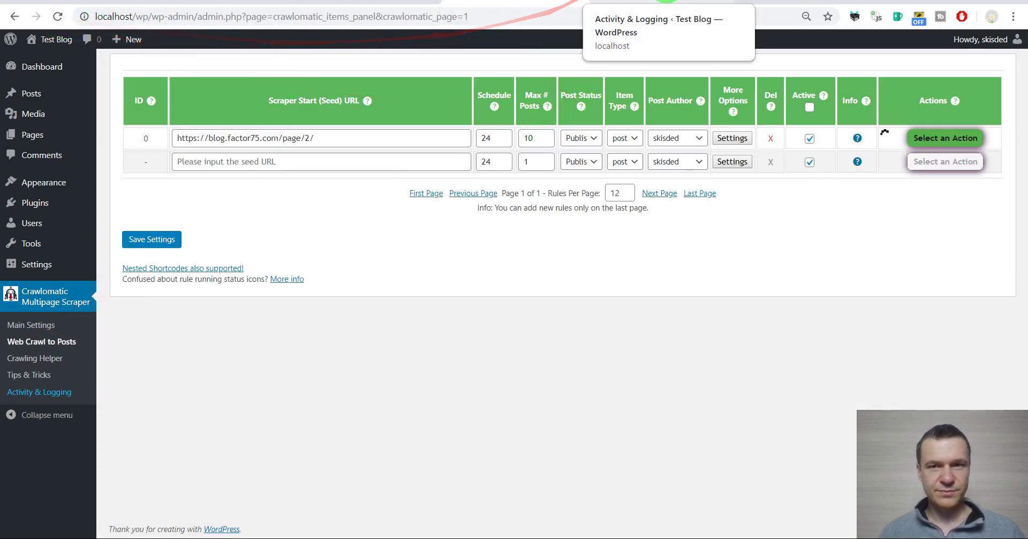
left_click(666, 3)
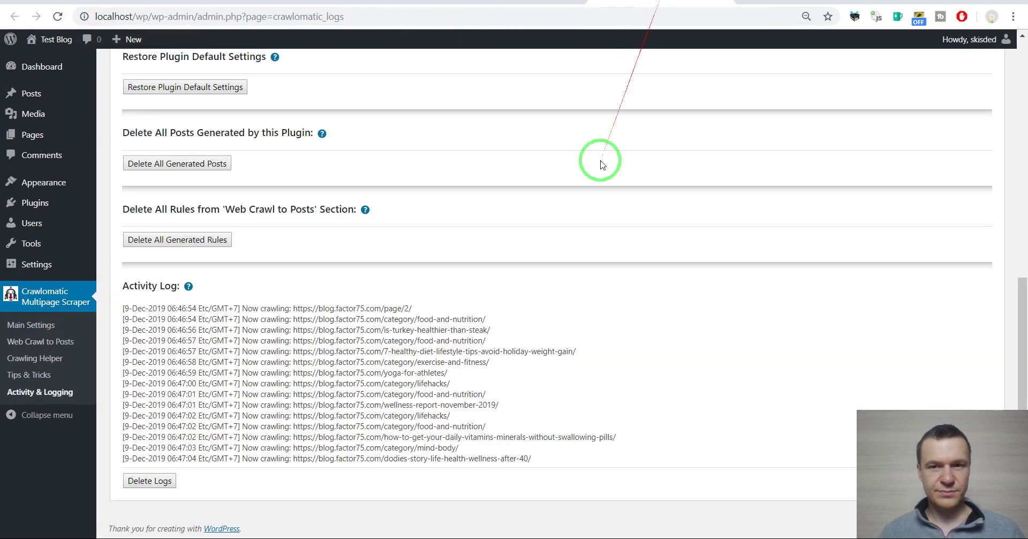
left_click(58, 17)
left_click(542, 2)
left_click(58, 17)
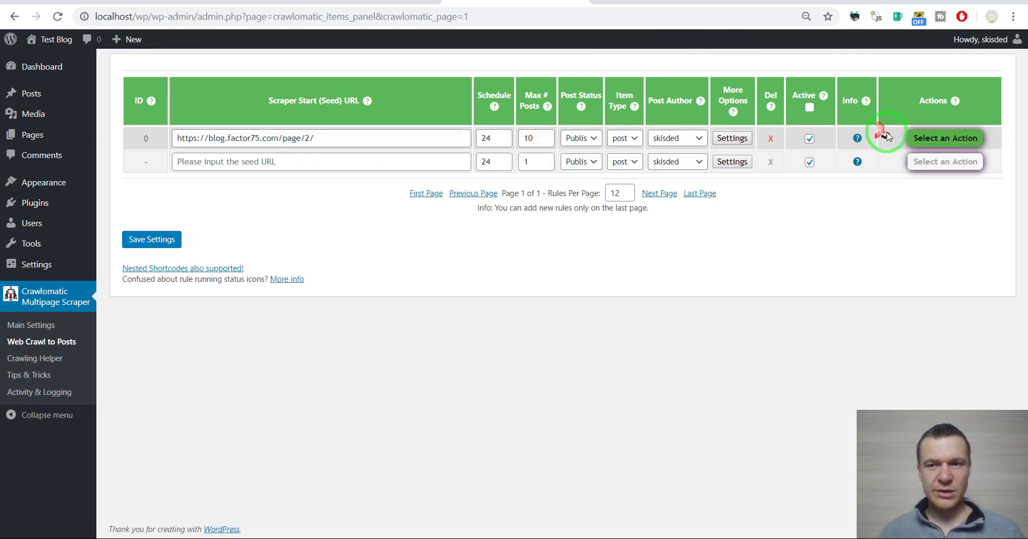
Step: Swap the seed URL's page number 2 for the %%counter_2_4_1%% counter syntax
double_click(308, 137)
key("ctrl+z")
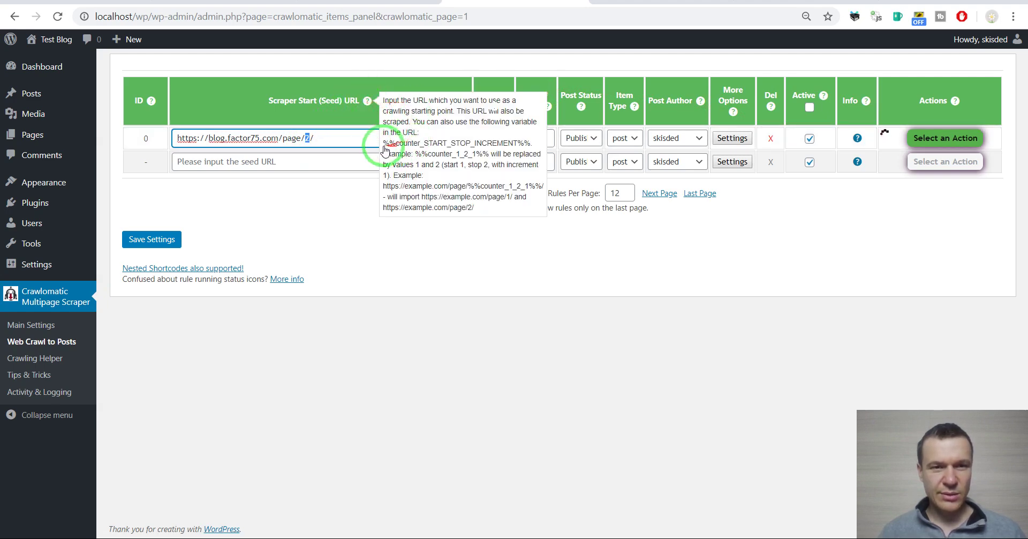
left_click_drag(384, 143, 530, 142)
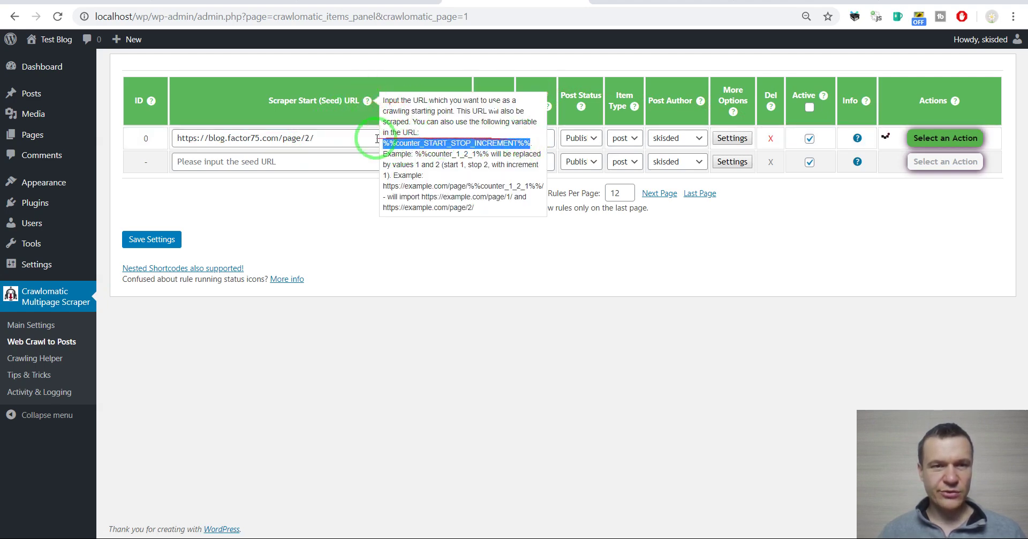
double_click(308, 138)
type("%%counter_2_4_1%%")
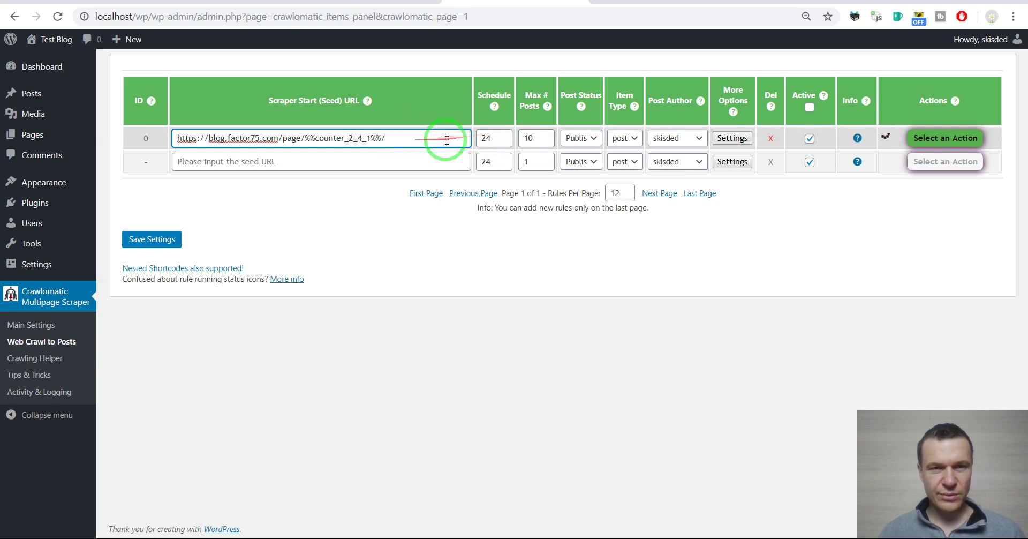
left_click(528, 137)
type("30")
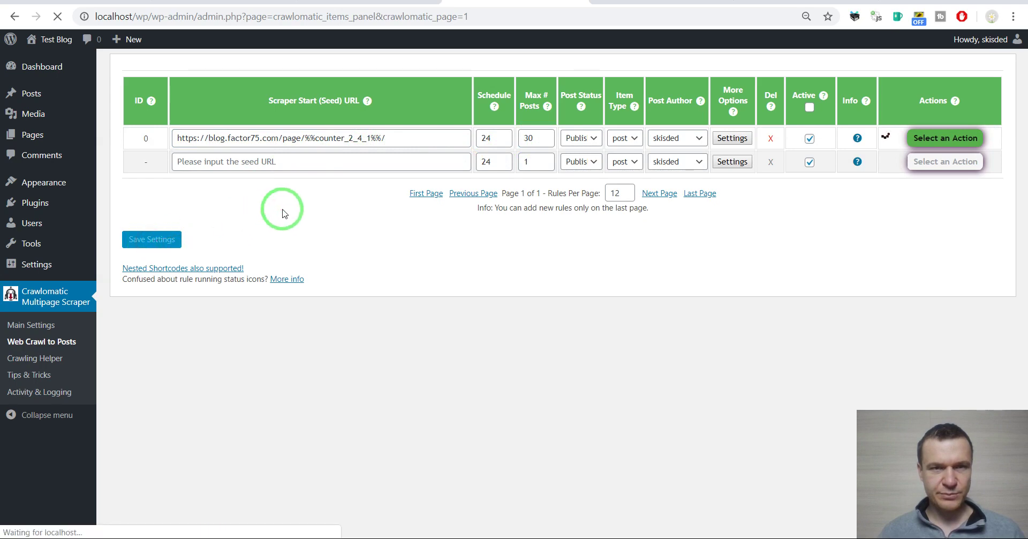
Step: Reload the activity log to review the earlier crawl, then reload the rules page
left_click(629, 1)
left_click(58, 16)
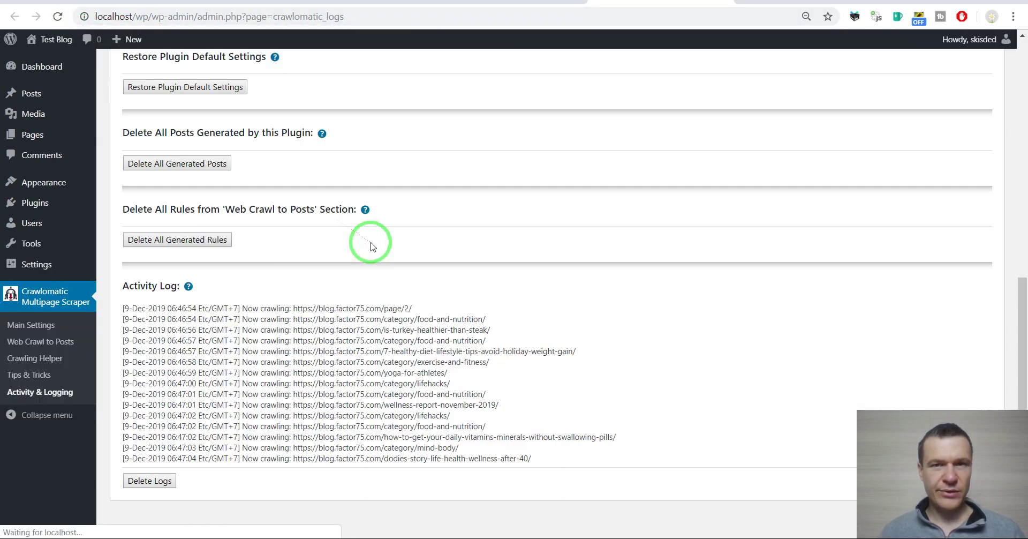
left_click(549, 1)
left_click(610, 2)
left_click(87, 5)
left_click(57, 16)
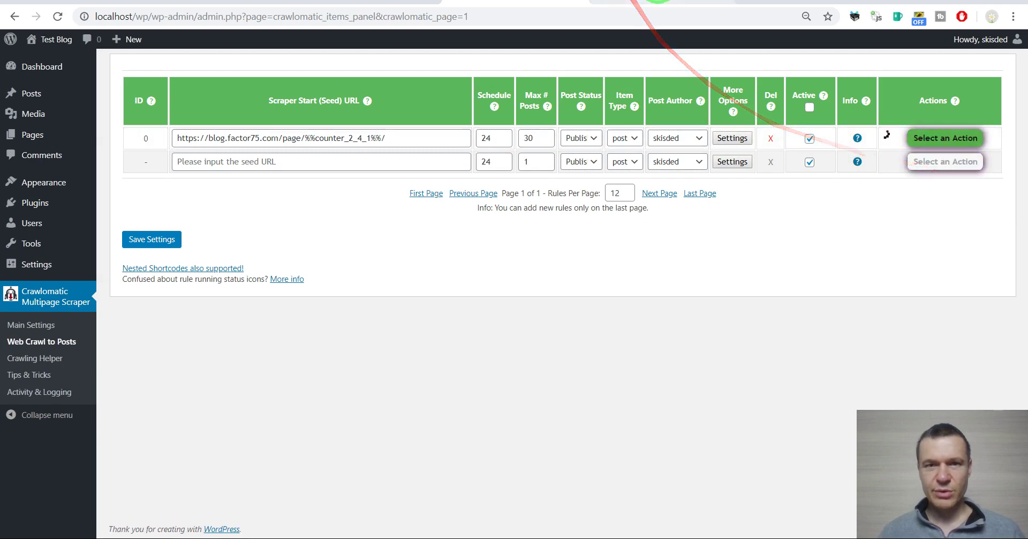
Step: Check the refreshed activity log again and reload the rules table to update rule 0's info
left_click(661, 2)
left_click(59, 17)
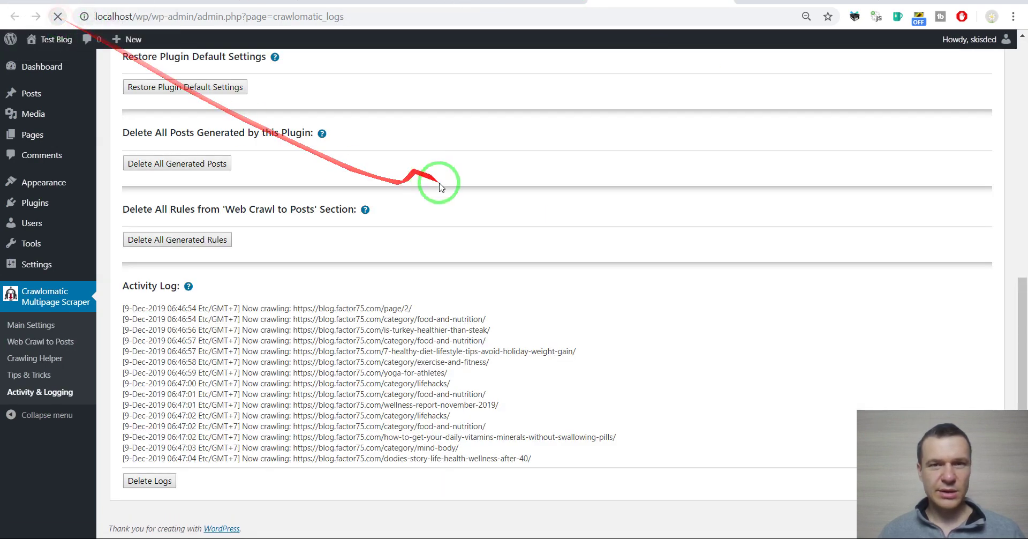
left_click(500, 6)
left_click(56, 17)
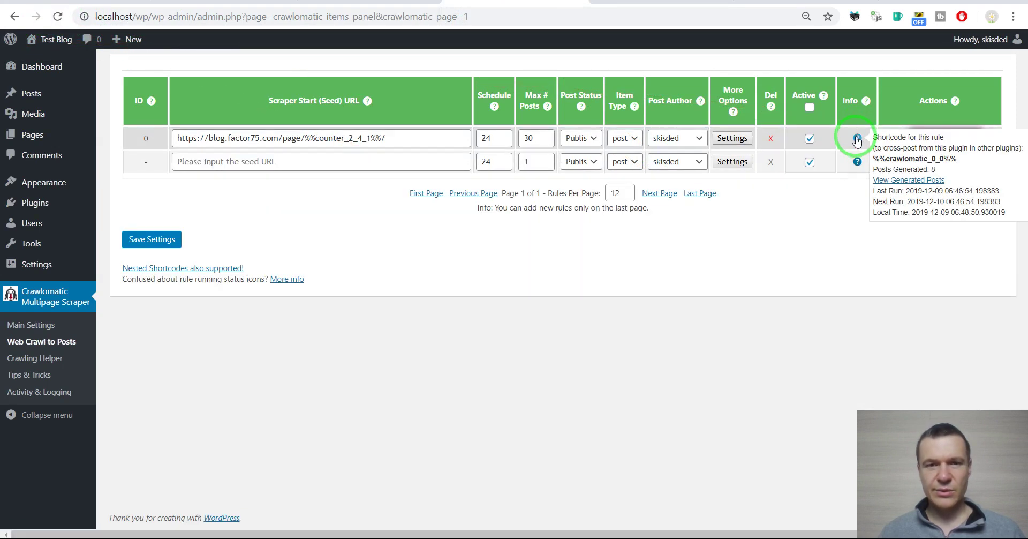
left_click(638, 5)
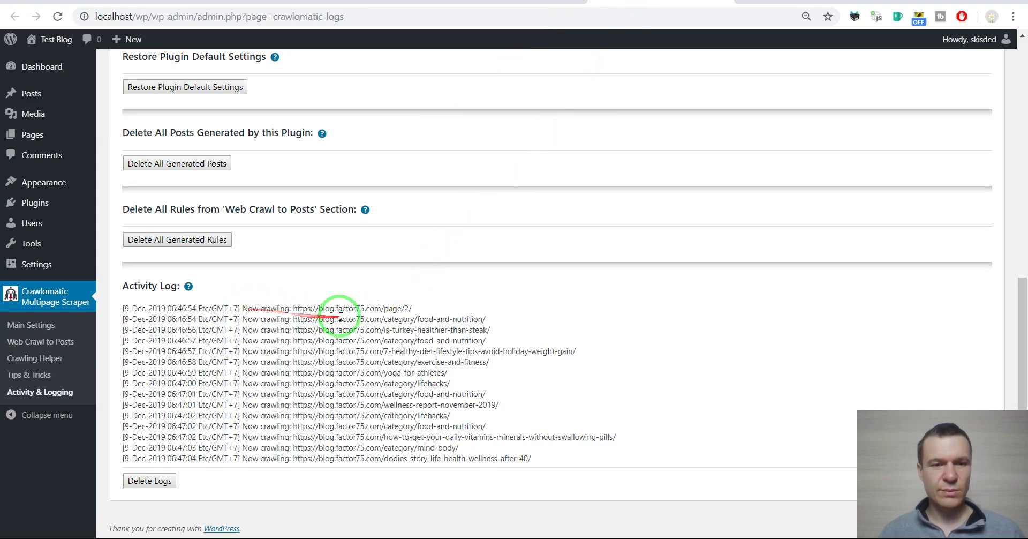
left_click(536, 4)
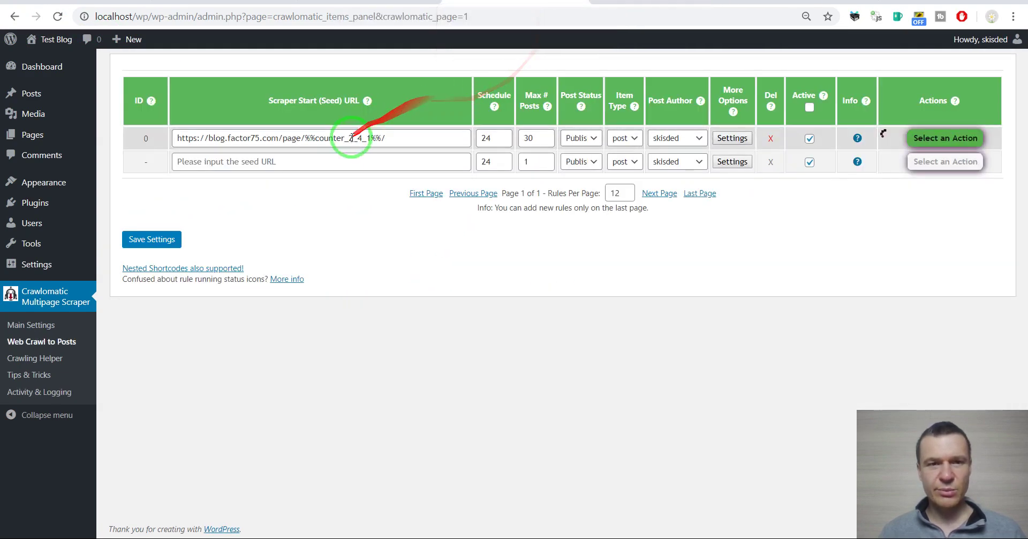
Step: Highlight the %%counter_2_4_1%% variable in rule 0's seed URL and reload the rules table
left_click_drag(381, 139, 332, 138)
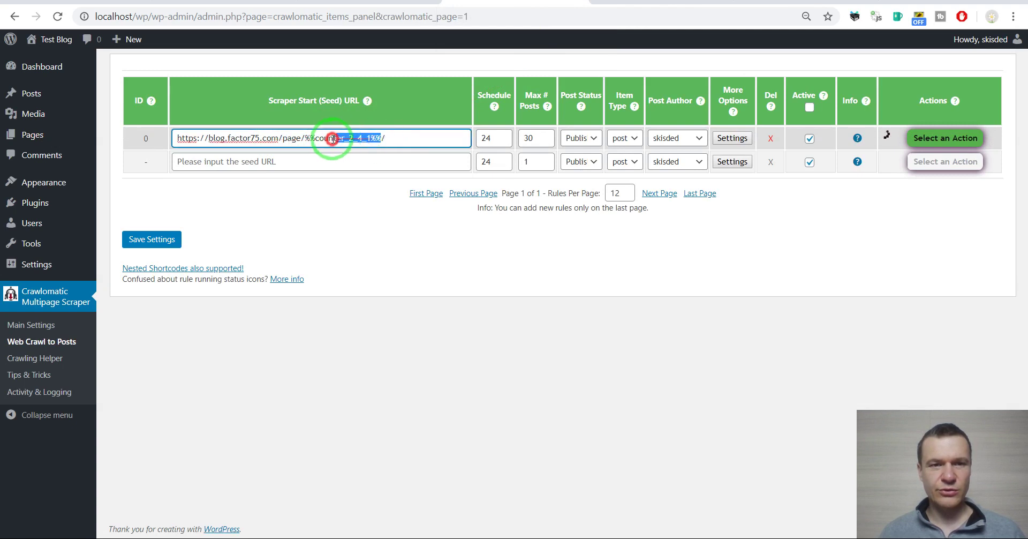
left_click(58, 16)
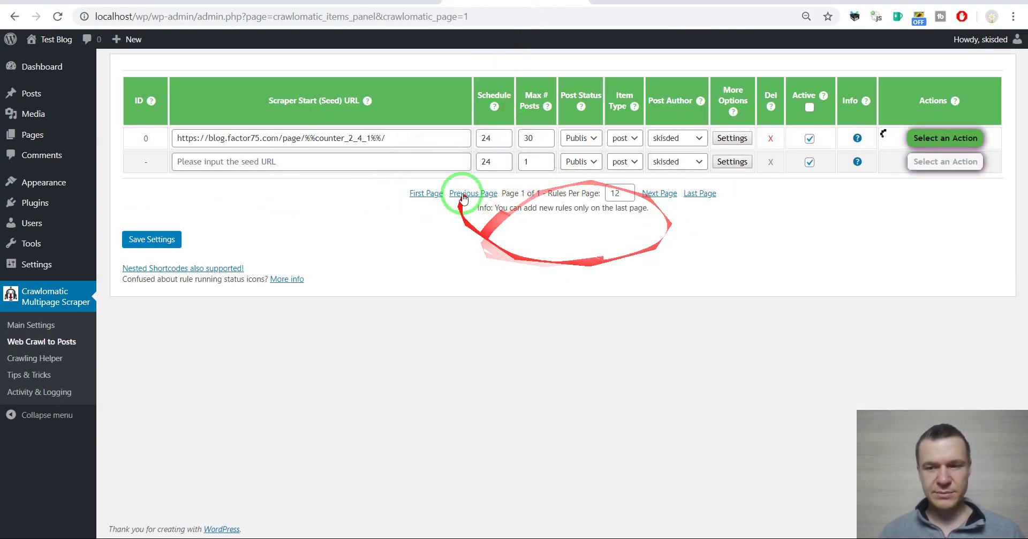
left_click(59, 18)
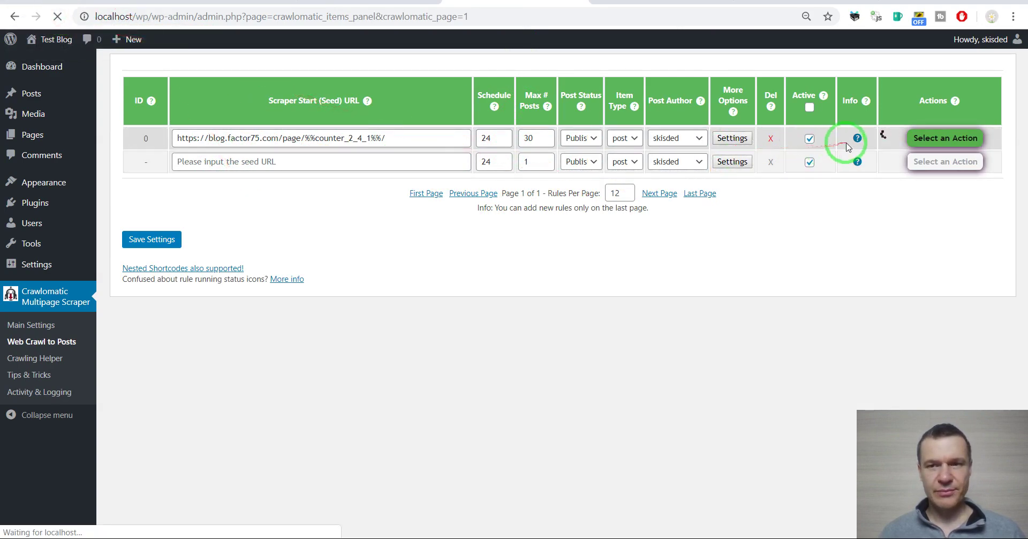
left_click(635, 1)
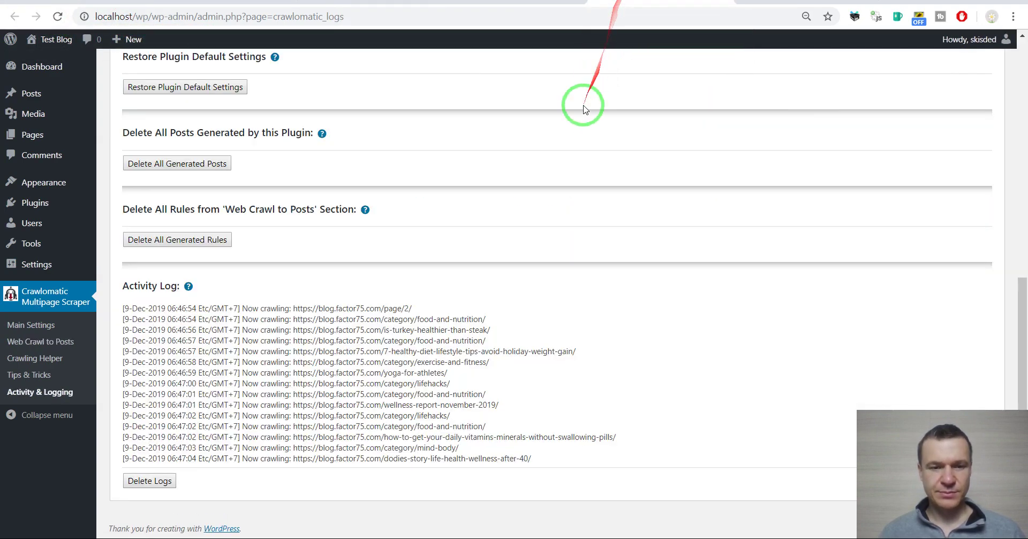
left_click(557, 2)
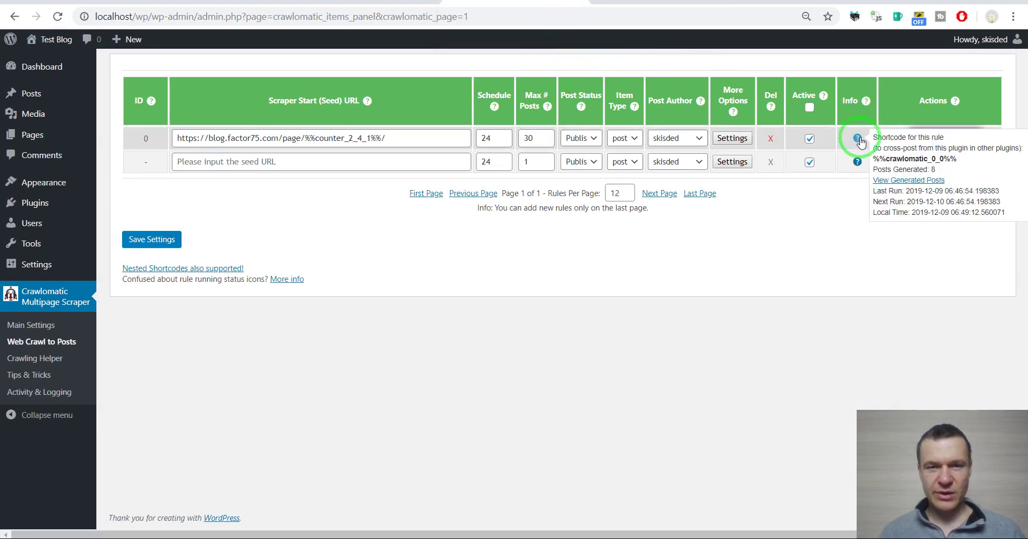
Step: Disable Auto Featured Image in rule 0's advanced settings
left_click(732, 138)
key("ctrl+f")
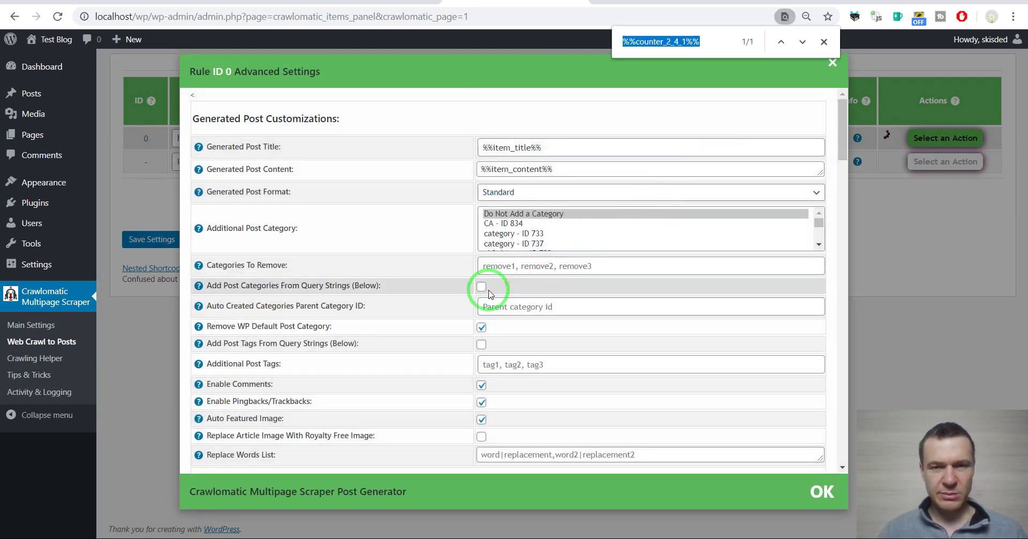
type("image")
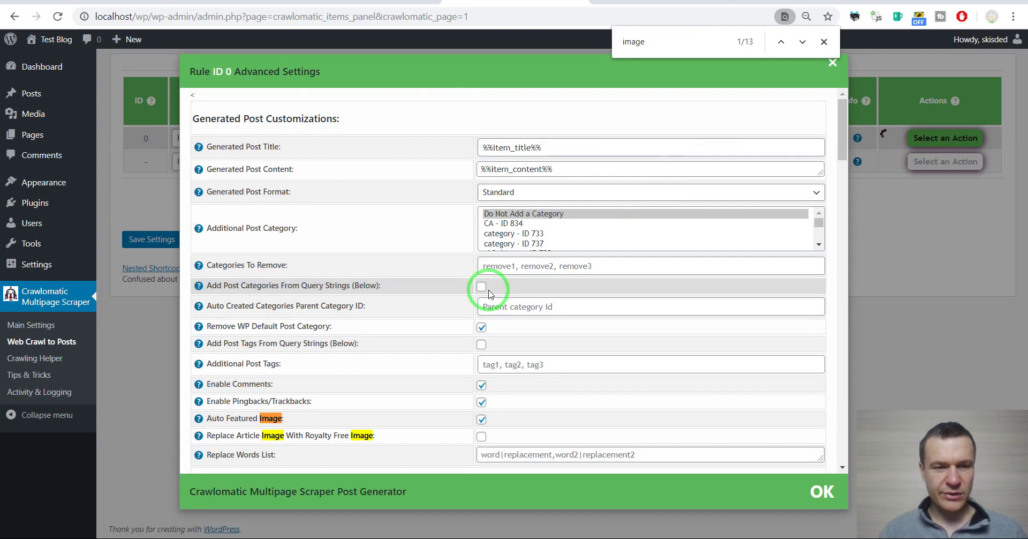
left_click(482, 419)
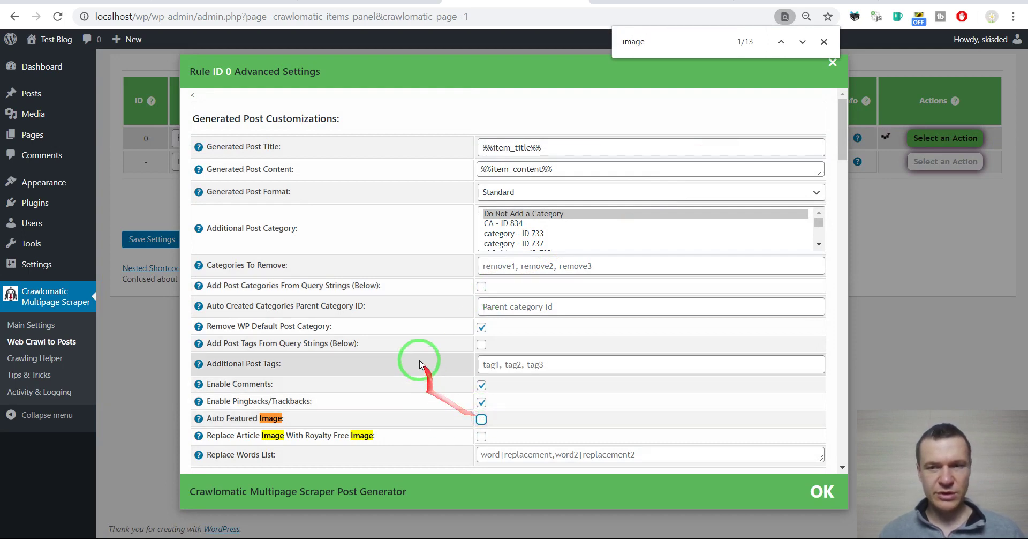
left_click(150, 240)
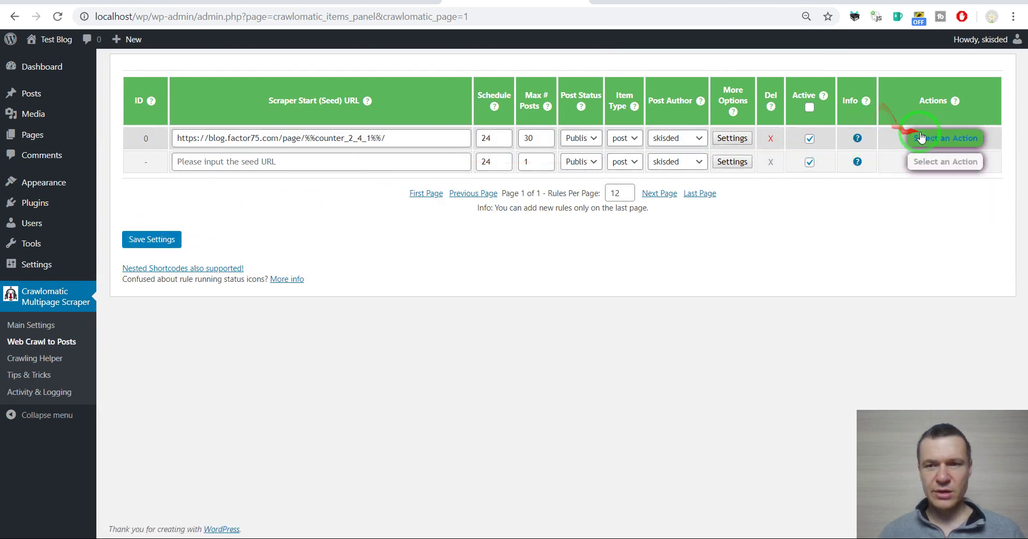
Step: Delete the existing activity log entries and confirm
left_click(946, 138)
left_click(927, 198)
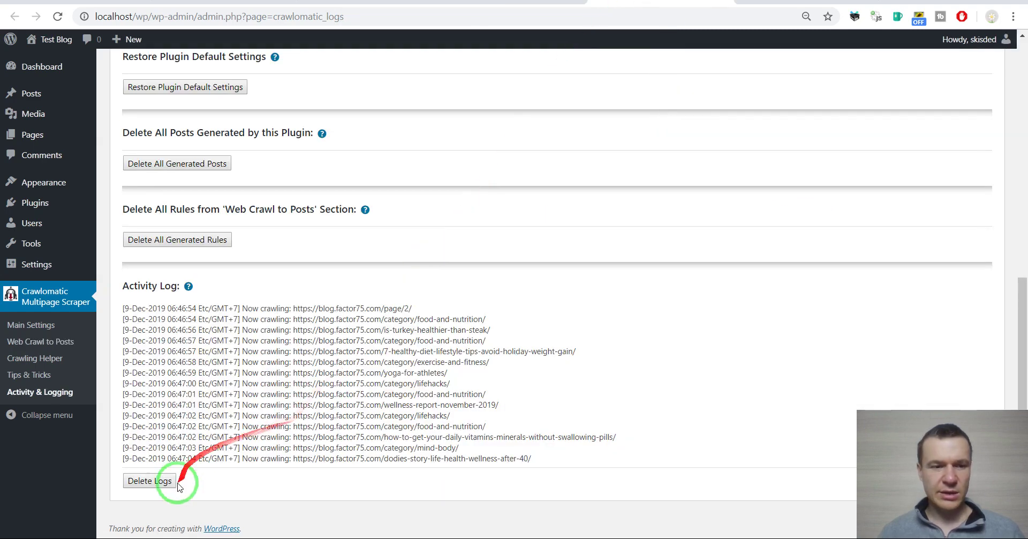
left_click(164, 481)
left_click(579, 85)
left_click(551, 6)
Step: Run rule 0 immediately with Run This Rule Now, then view the activity log
left_click(961, 133)
left_click(929, 161)
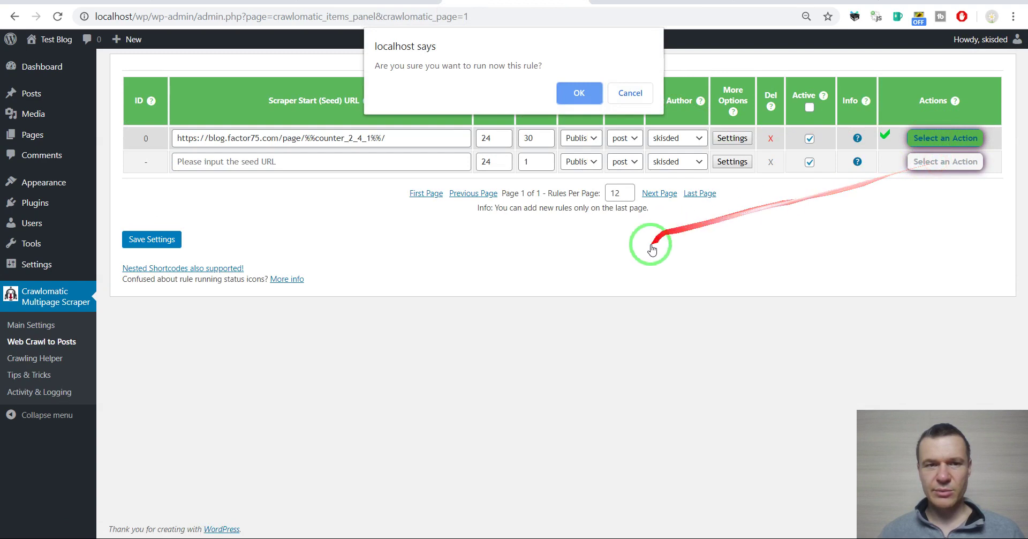
key("Return")
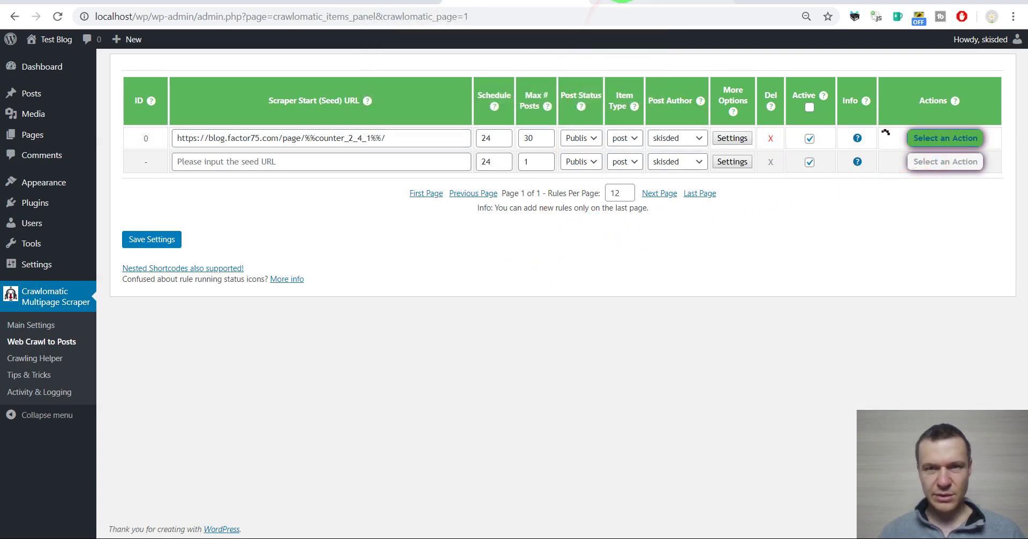
left_click(621, 2)
Step: Reload the activity log and locate the factor75.com/page/2 crawl entry
left_click(58, 17)
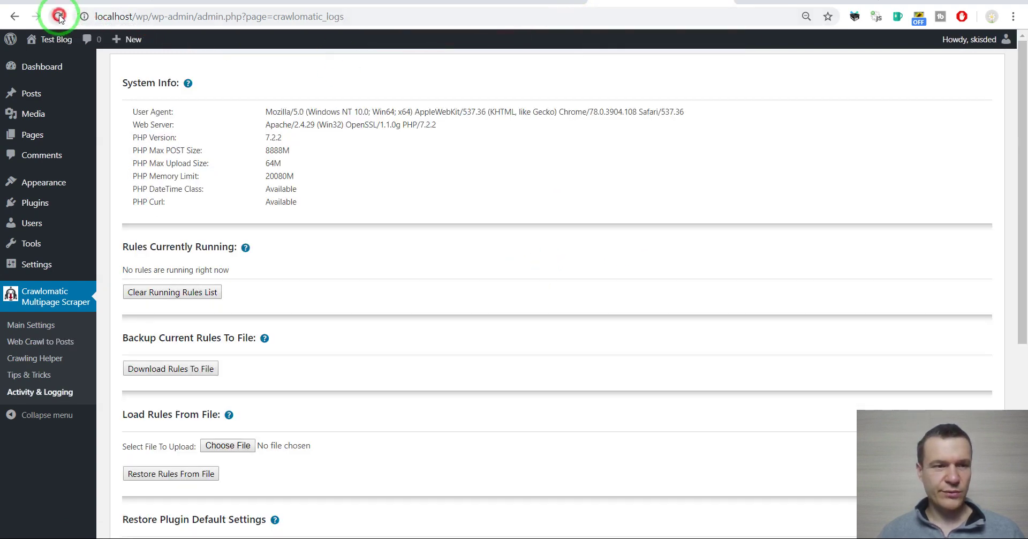
scroll(354, 270, "down", 7)
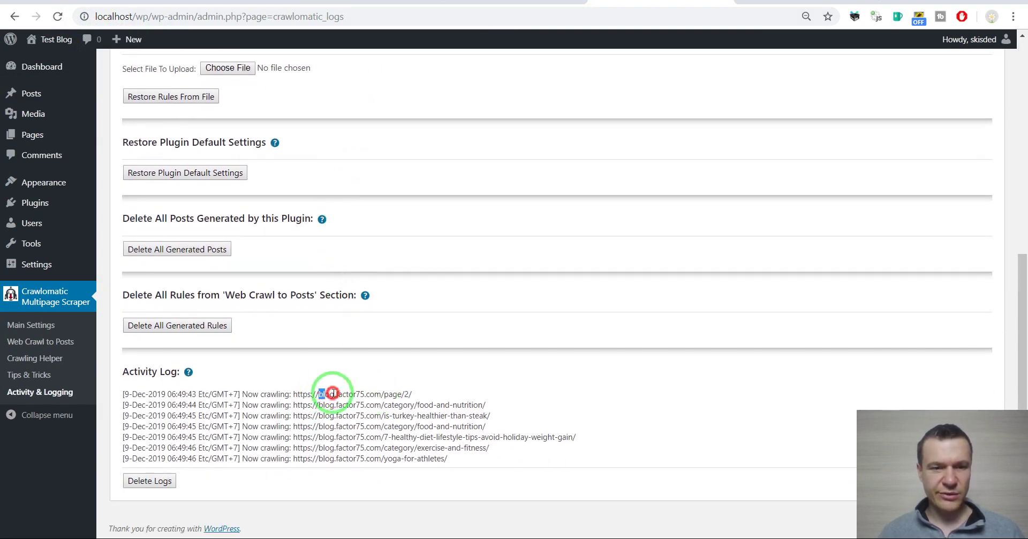
mouse_move(332, 394)
left_mouse_down()
mouse_move(416, 397)
mouse_move(427, 454)
left_mouse_up()
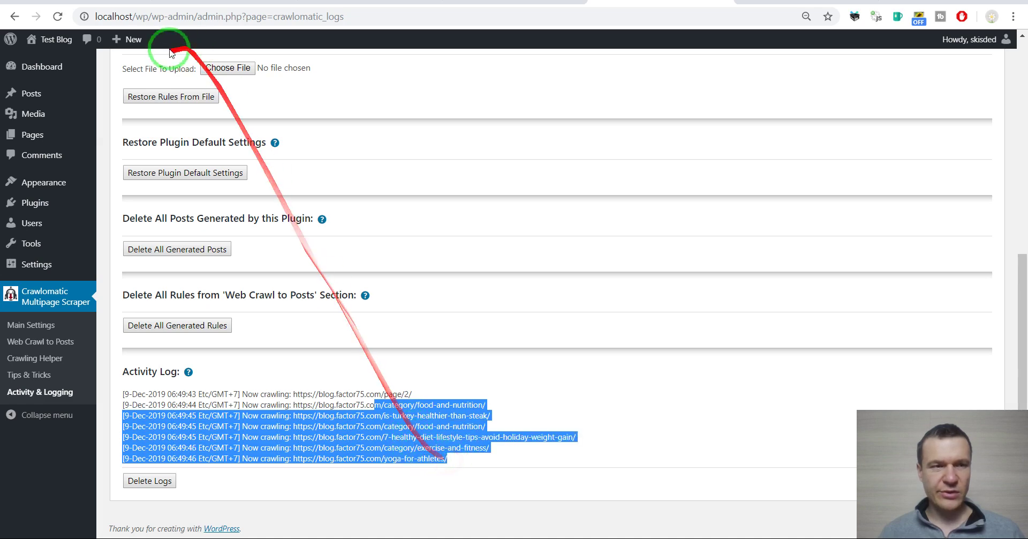
left_click(57, 16)
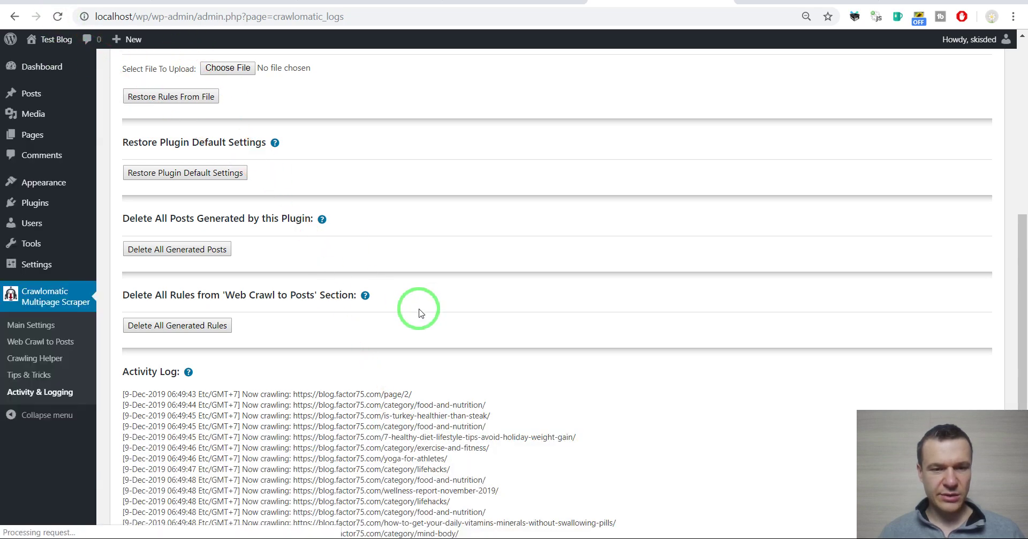
scroll(385, 354, "down", 5)
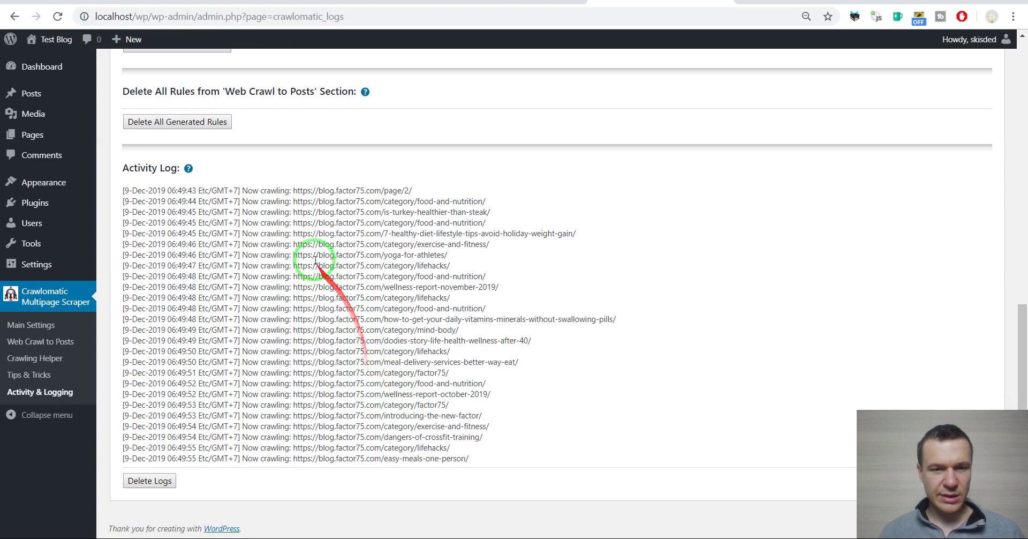
left_click_drag(311, 244, 481, 458)
left_click(360, 194)
key("ctrl+f")
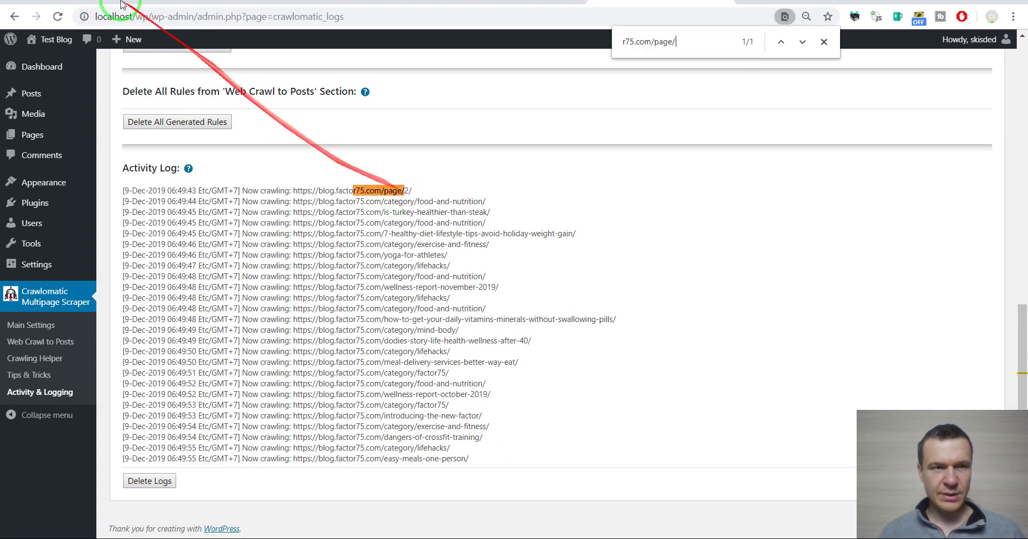
Step: Refresh the log and search it for the crawled factor75.com/page/ URLs
left_click(64, 18)
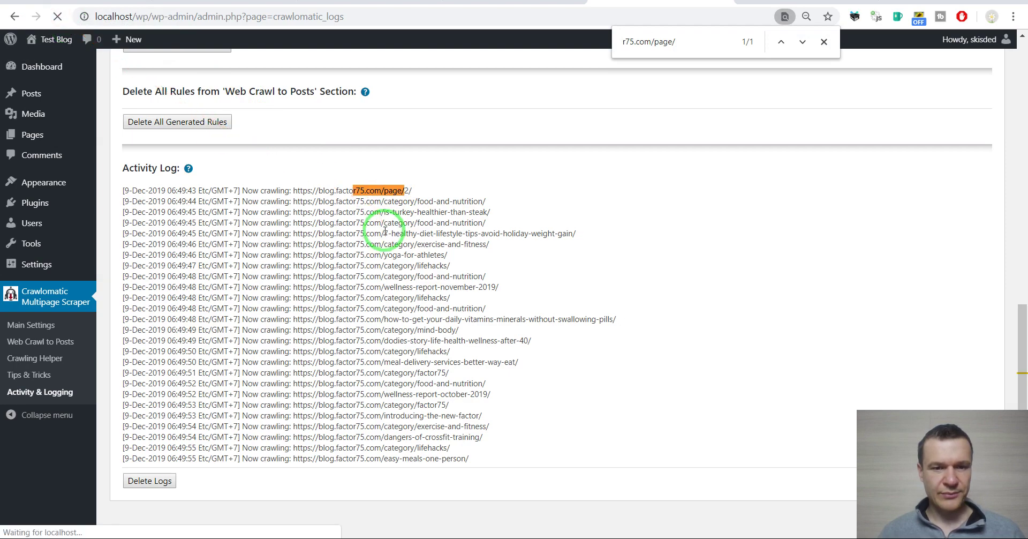
key("ctrl+f")
key("Return")
scroll(381, 236, "up", 5)
scroll(399, 231, "down", 2)
scroll(399, 251, "down", 6)
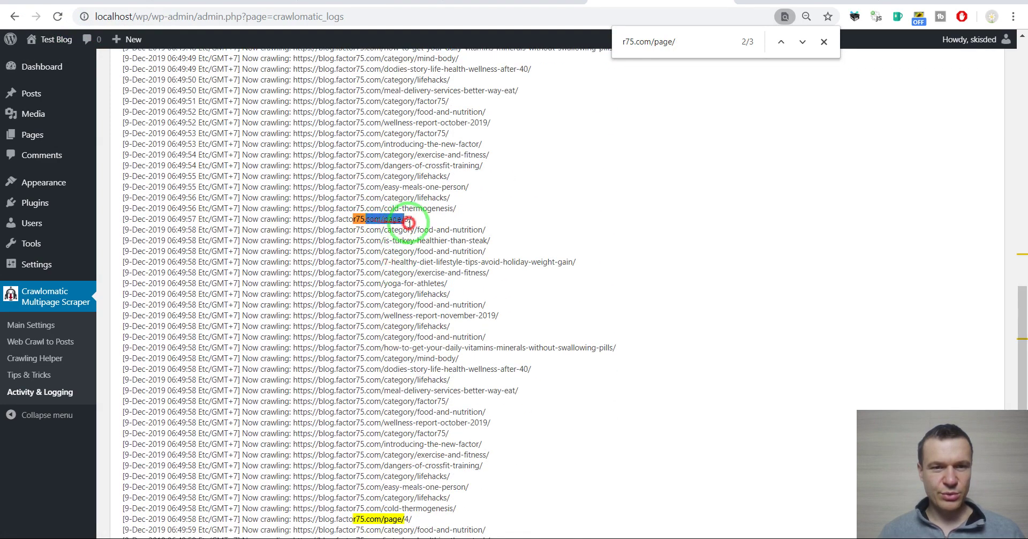
scroll(405, 262, "down", 5)
left_click_drag(369, 257, 413, 257)
left_click(362, 249)
scroll(423, 255, "down", 2)
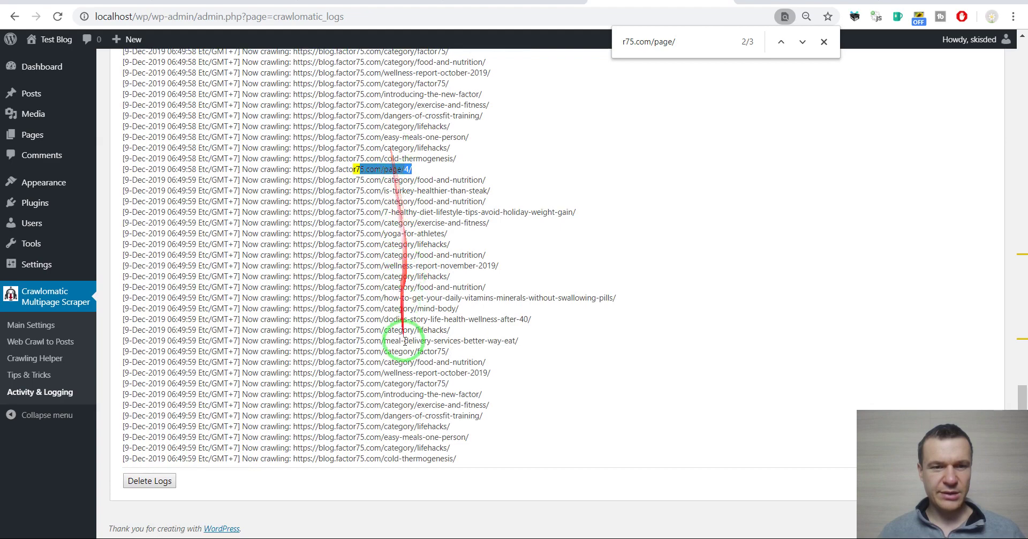
scroll(401, 343, "up", 5)
scroll(391, 295, "up", 4)
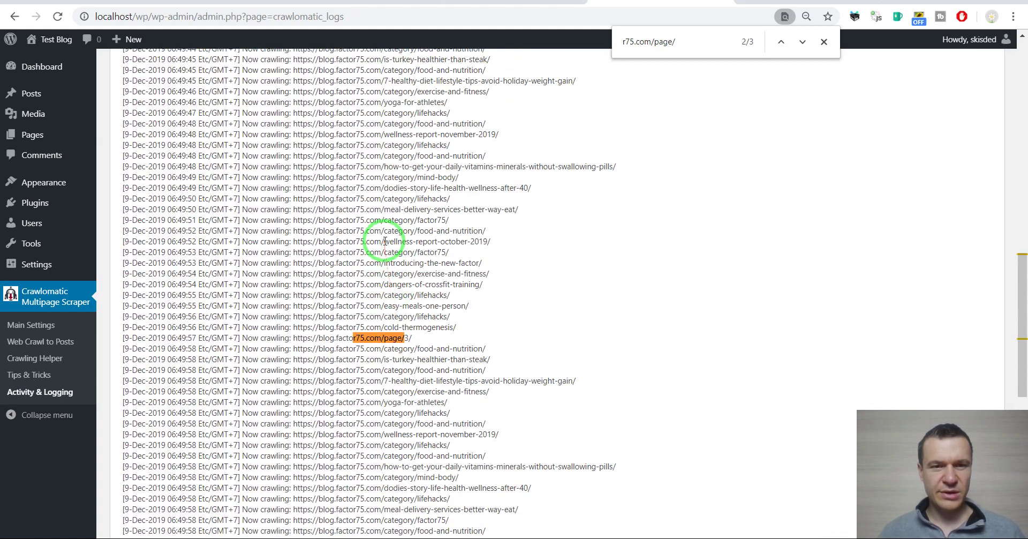
scroll(384, 241, "up", 8)
Step: Reload the log once more and find the factor75.com page 4 entry
left_click(58, 16)
scroll(374, 206, "down", 5)
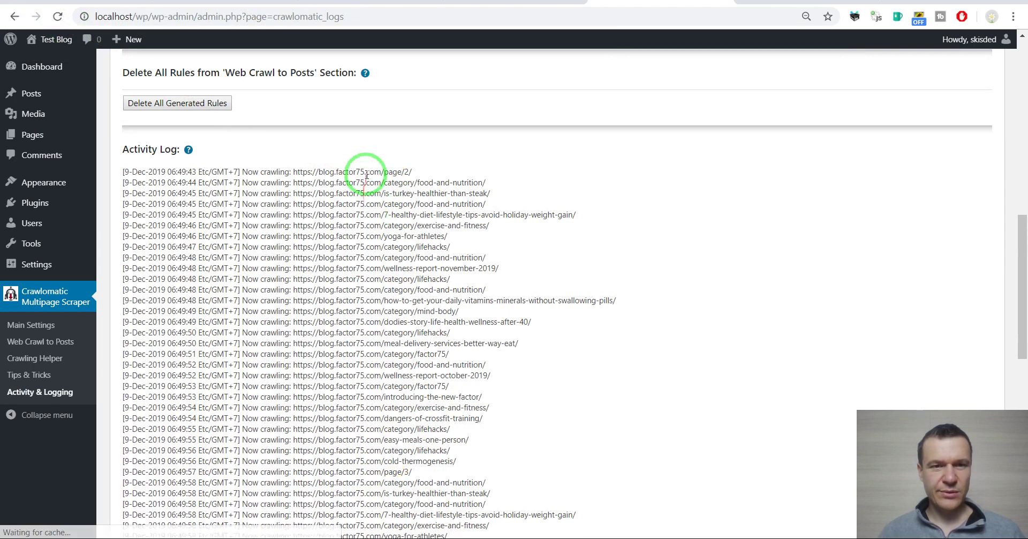
left_click(337, 171)
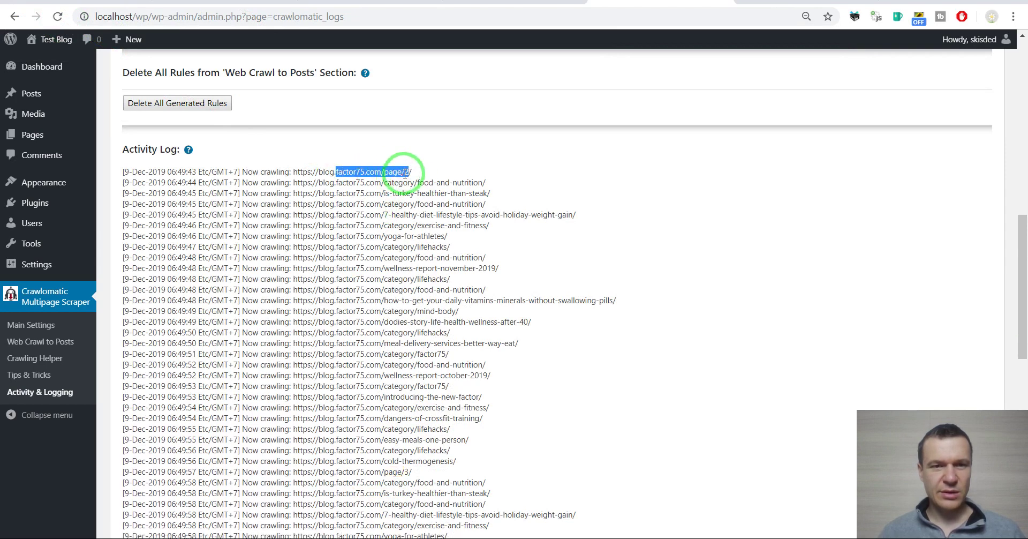
key("ctrl+f")
key("Return")
key("Return")
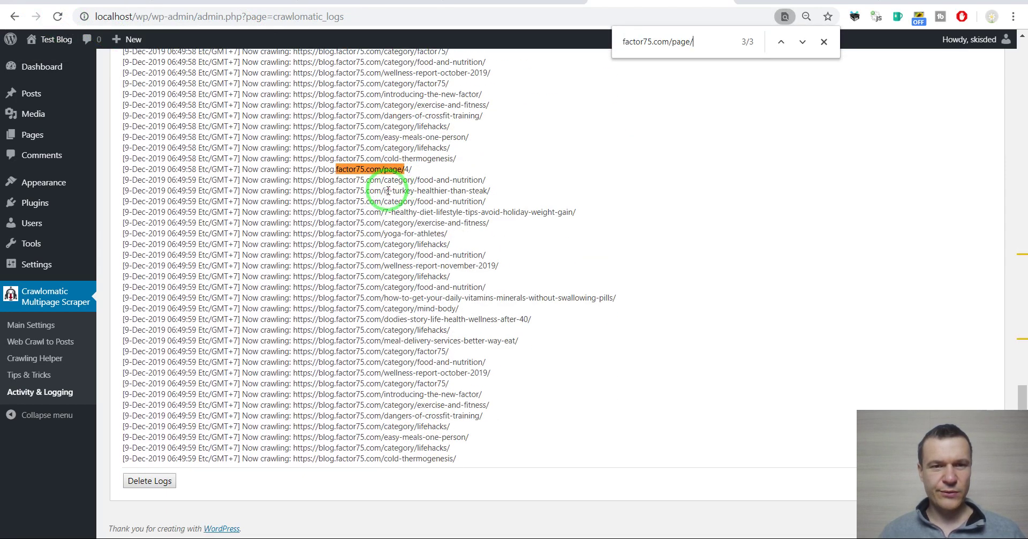
scroll(388, 191, "up", 5)
scroll(428, 107, "up", 3)
left_click(513, 2)
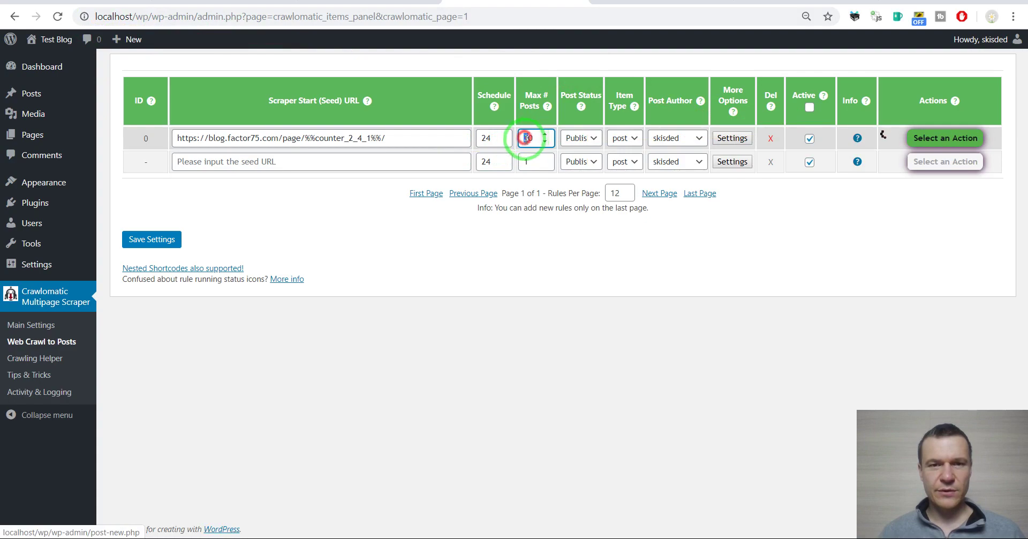
left_click(642, 1)
scroll(370, 159, "down", 5)
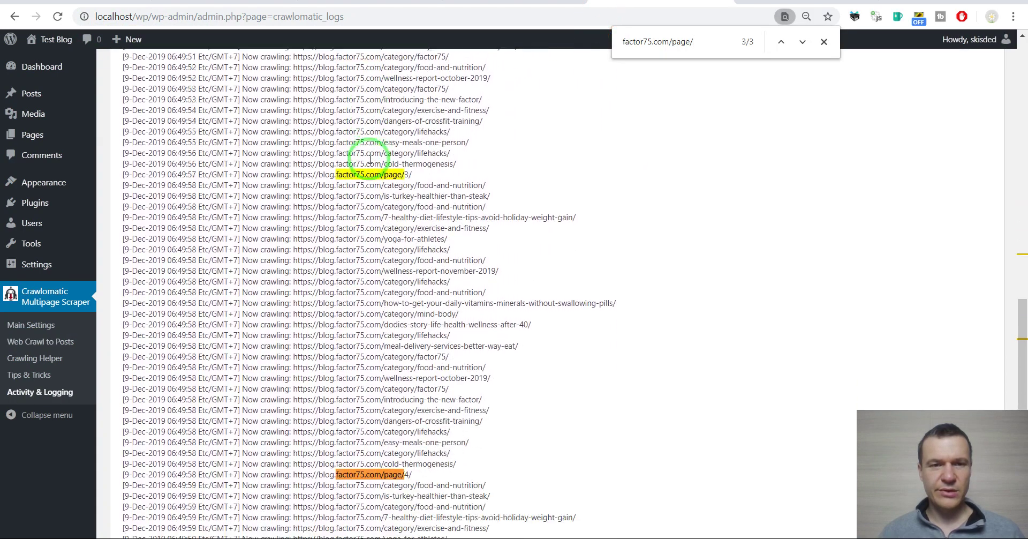
scroll(370, 159, "down", 5)
scroll(377, 186, "down", 3)
scroll(379, 184, "up", 5)
scroll(393, 194, "up", 10)
scroll(393, 194, "up", 5)
left_click(197, 2)
left_click(563, 1)
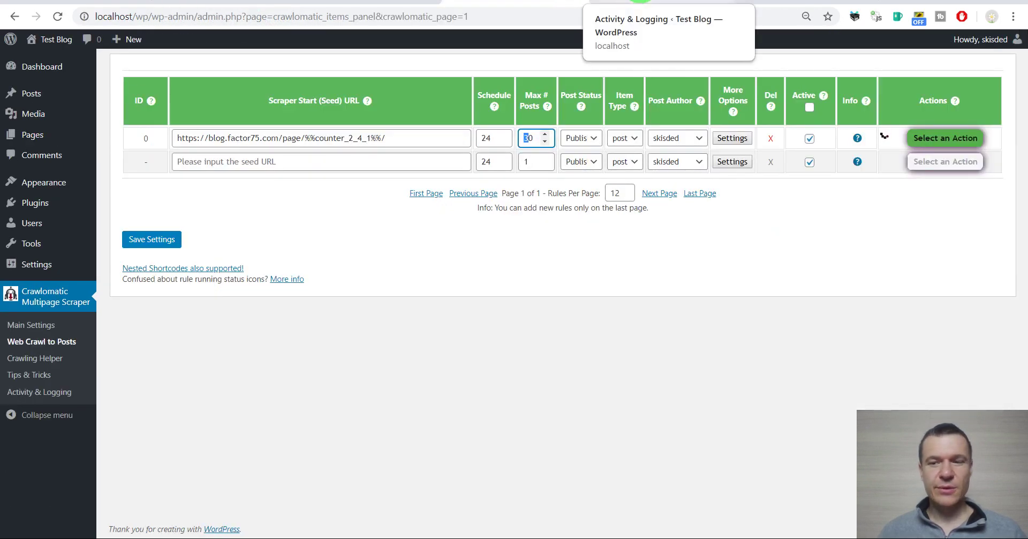